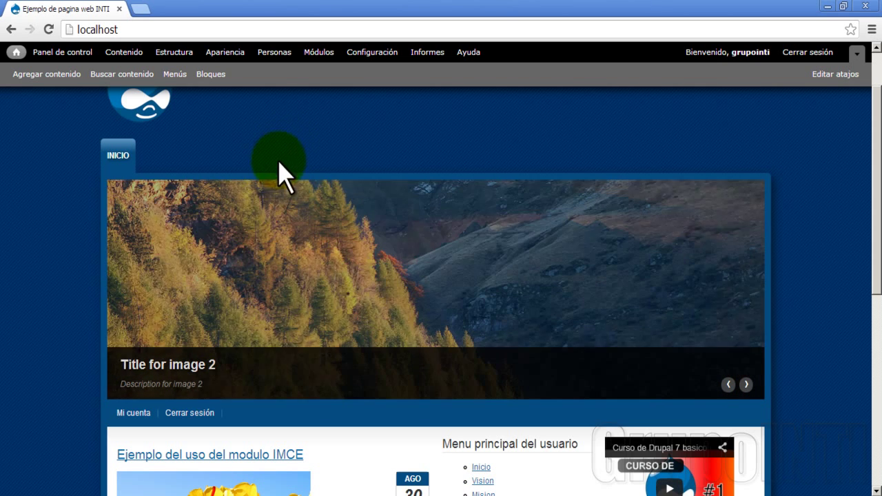
Browse the home page, then go to the Personas (People) page listing the two user accounts
scroll(91, 264, "down", 2)
scroll(91, 264, "down", 4)
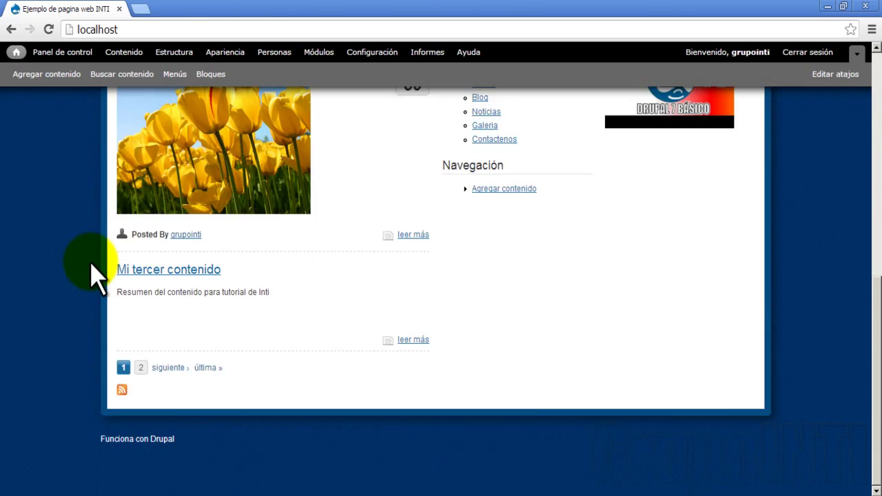
scroll(92, 264, "up", 7)
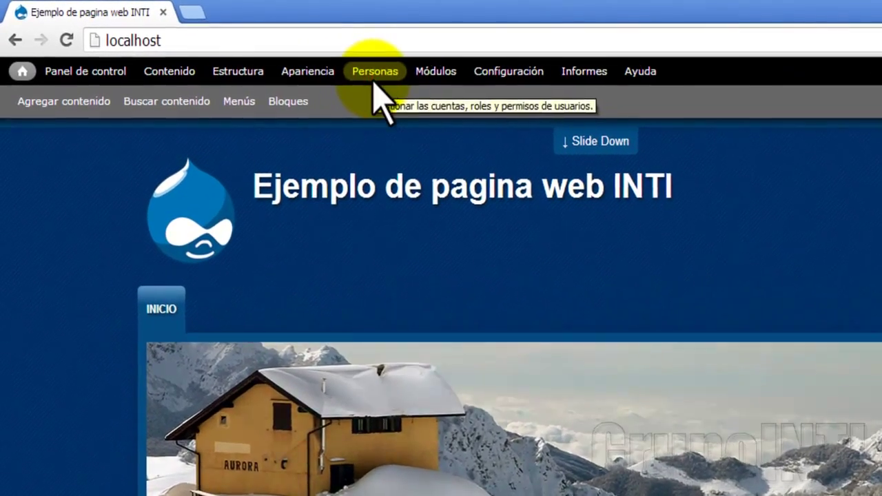
left_click(273, 55)
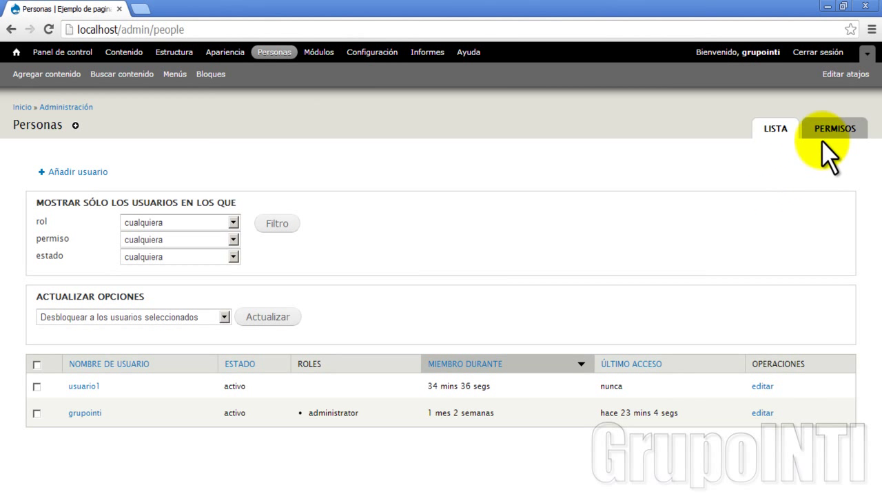
Go through Permisos to the Roles list showing anónimo, autenticado and administrator
left_click(826, 137)
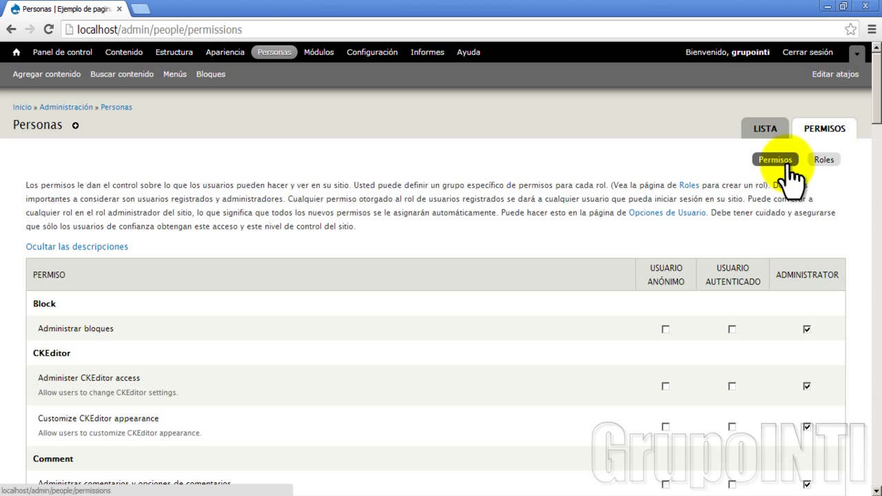
left_click(824, 161)
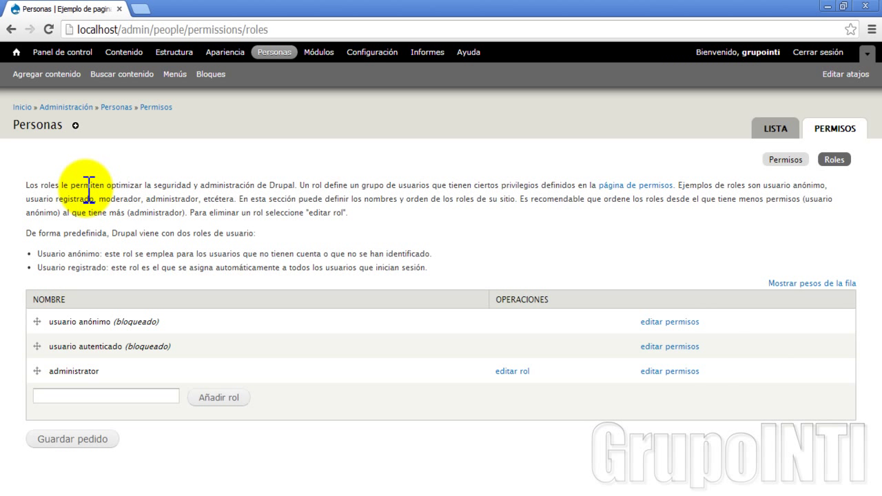
Add the Roles page to the shortcut bar
left_click(77, 128)
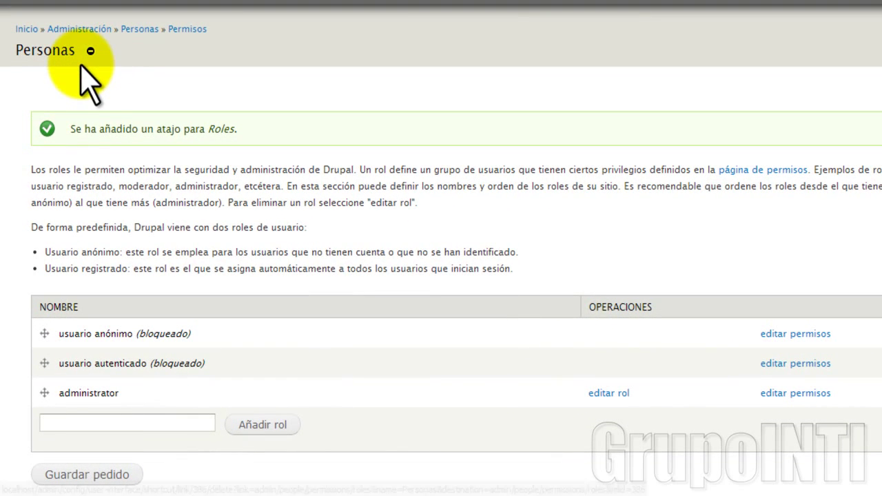
scroll(87, 133, "down", 1)
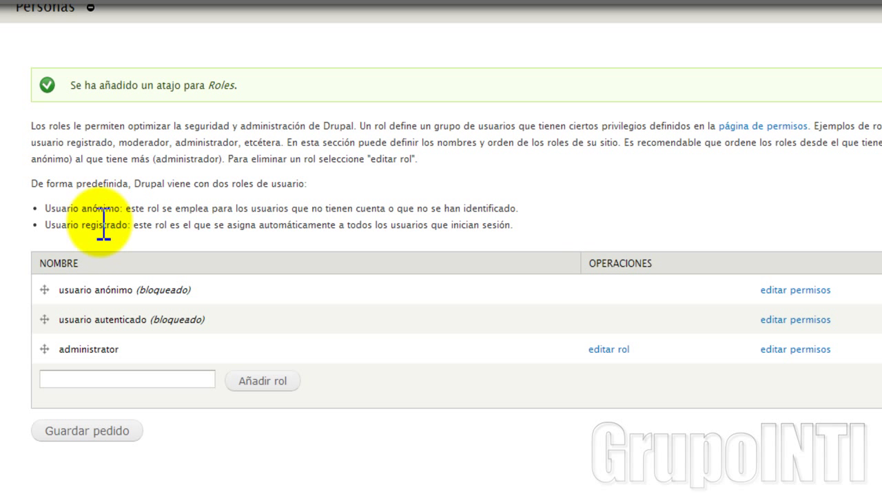
Enter 'moderador' as the name of a new role
scroll(108, 290, "up", 1)
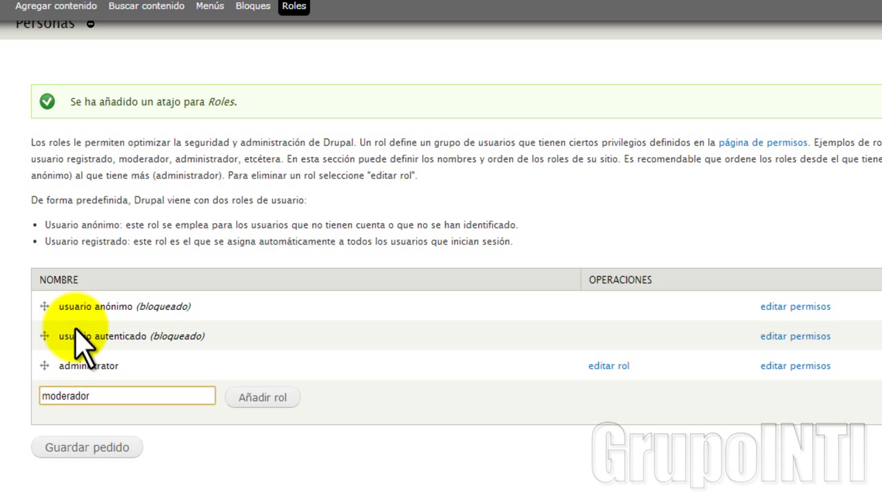
Add the moderador role to the roles table
left_click(264, 401)
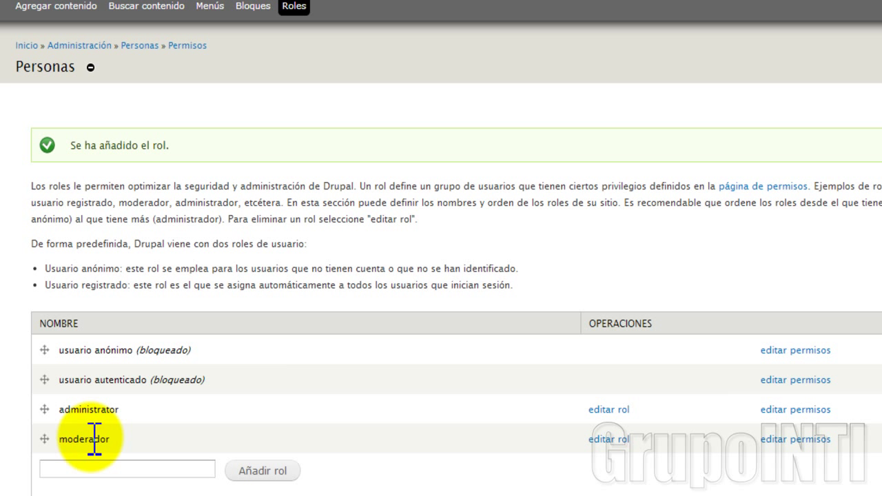
scroll(289, 462, "down", 1)
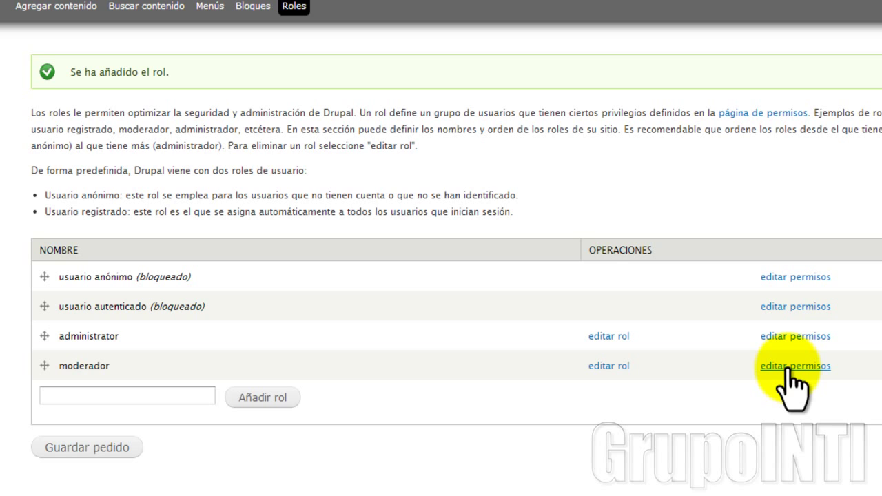
On moderador's permissions, grant Ver pefiles de usuario, Cambiar nombre de usuario propio and Cancelar cuenta propia
left_click(792, 365)
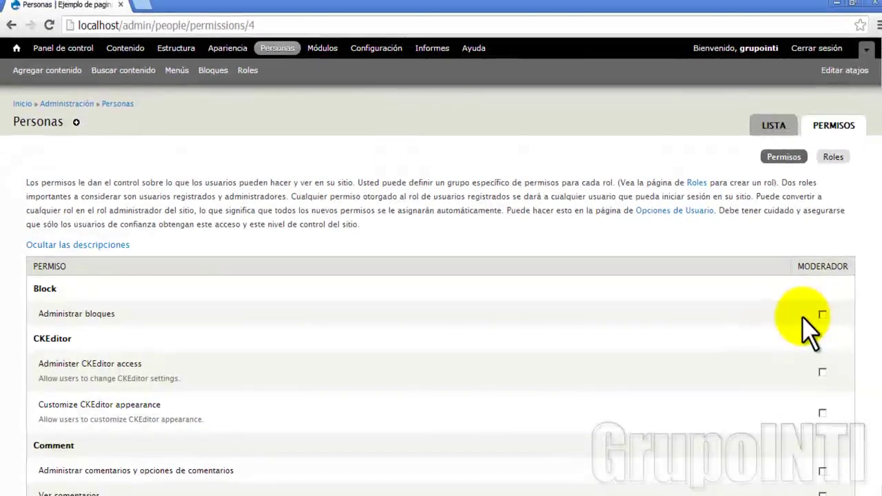
scroll(815, 362, "down", 10)
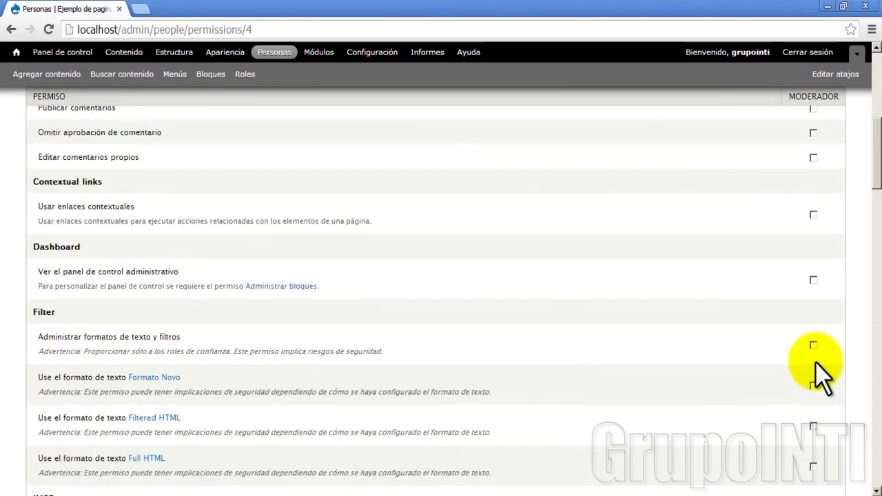
scroll(815, 365, "down", 13)
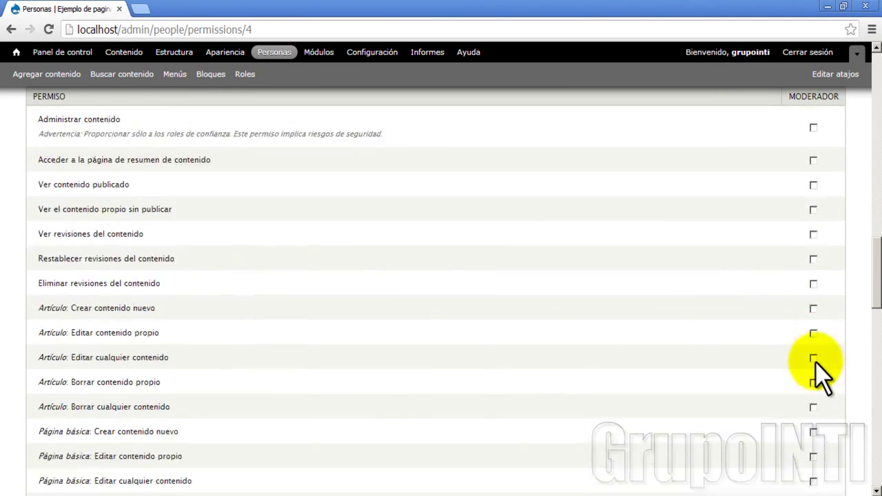
scroll(815, 362, "down", 10)
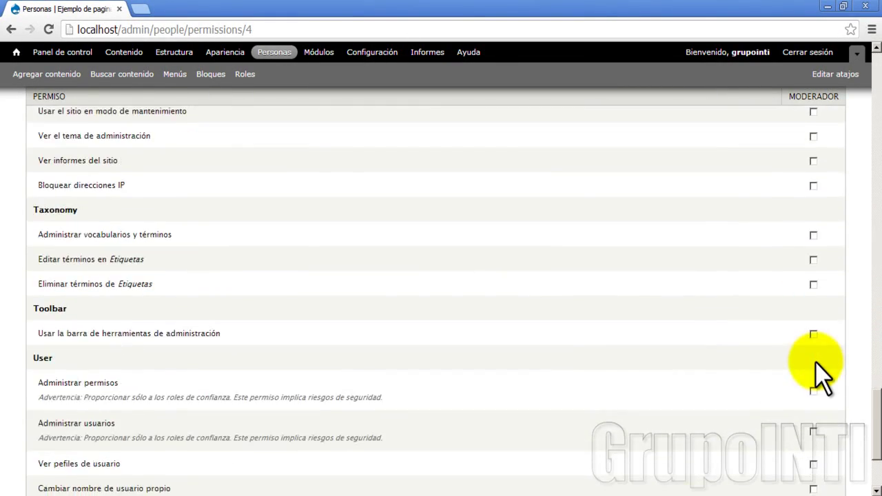
scroll(815, 363, "up", 5)
scroll(815, 362, "up", 20)
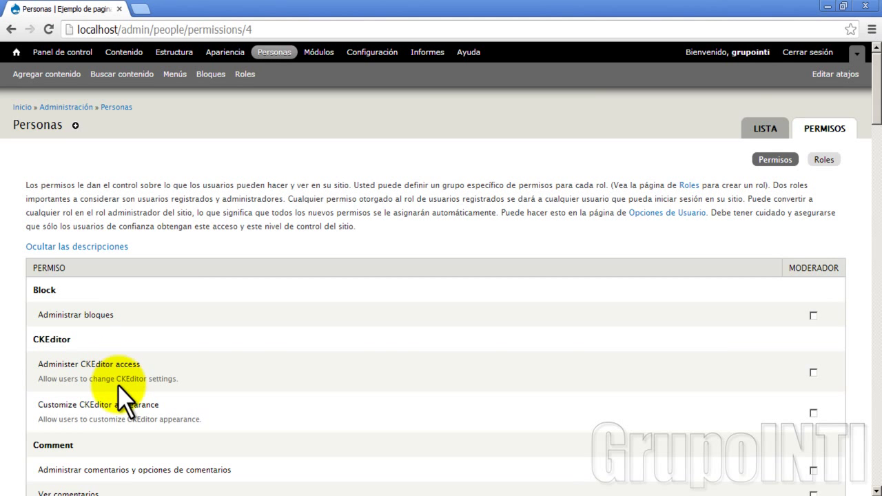
scroll(123, 396, "down", 4)
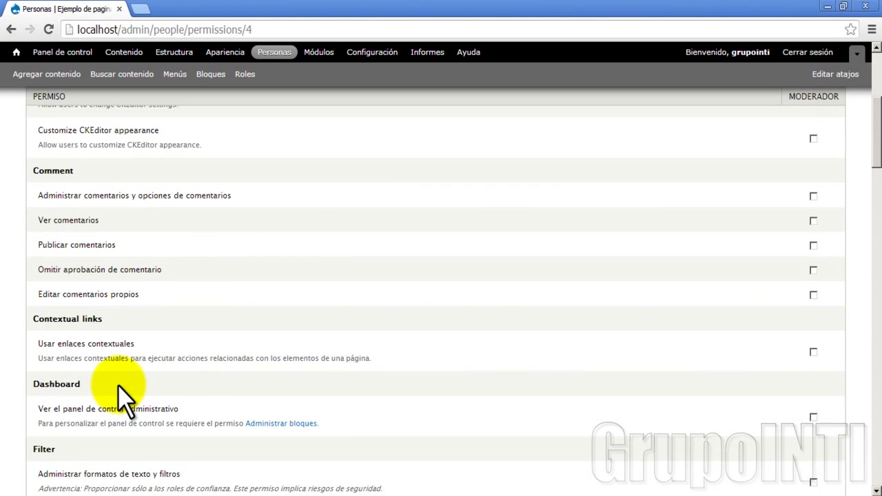
scroll(123, 396, "up", 5)
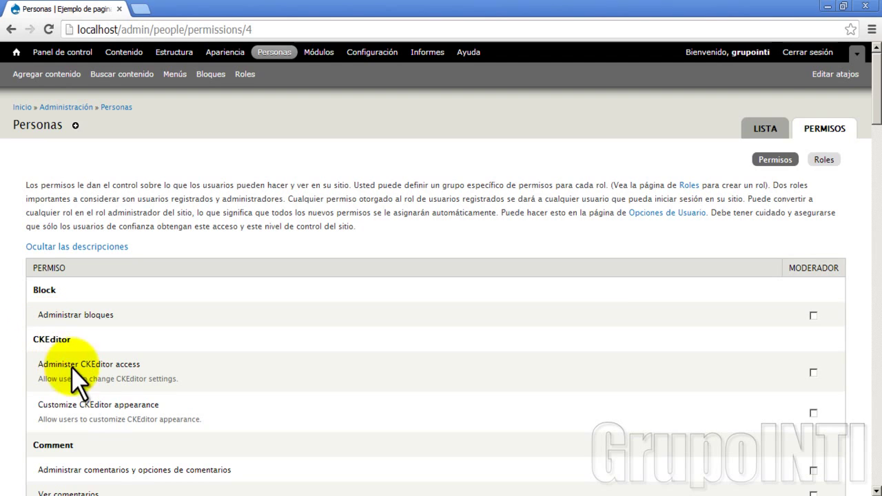
scroll(96, 412, "down", 5)
scroll(110, 420, "up", 4)
scroll(172, 426, "down", 4)
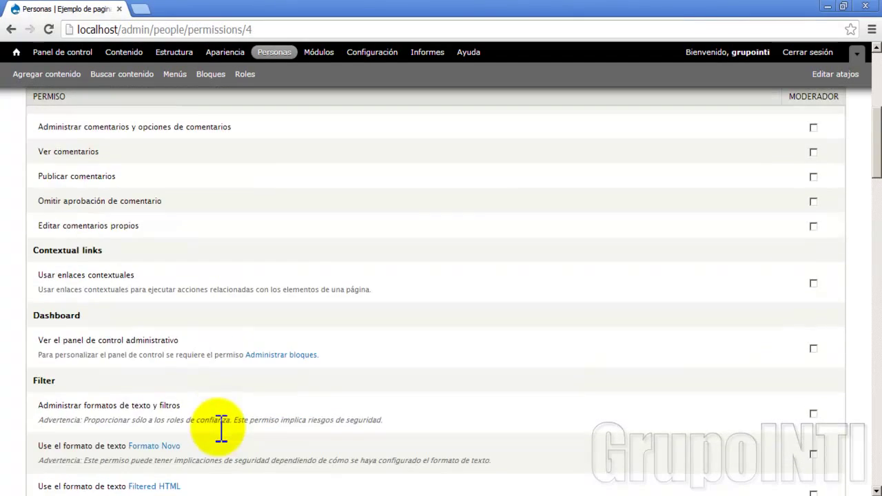
scroll(817, 258, "down", 6)
scroll(814, 261, "down", 15)
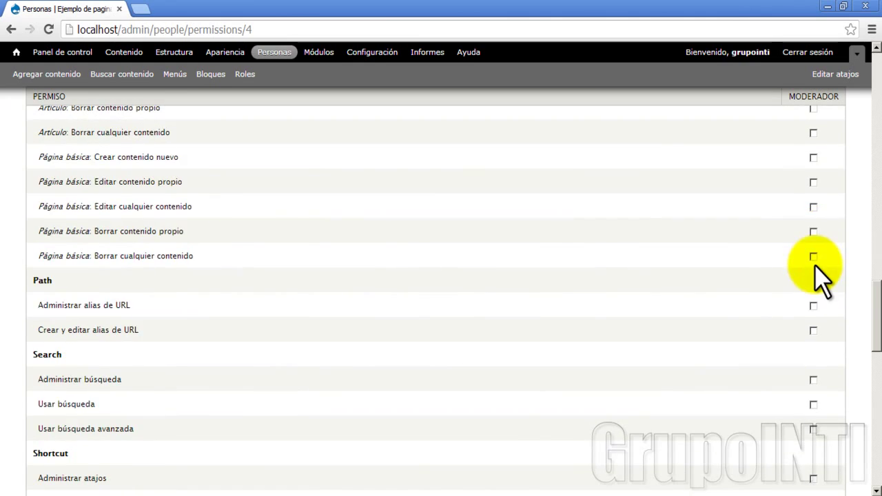
scroll(609, 304, "down", 10)
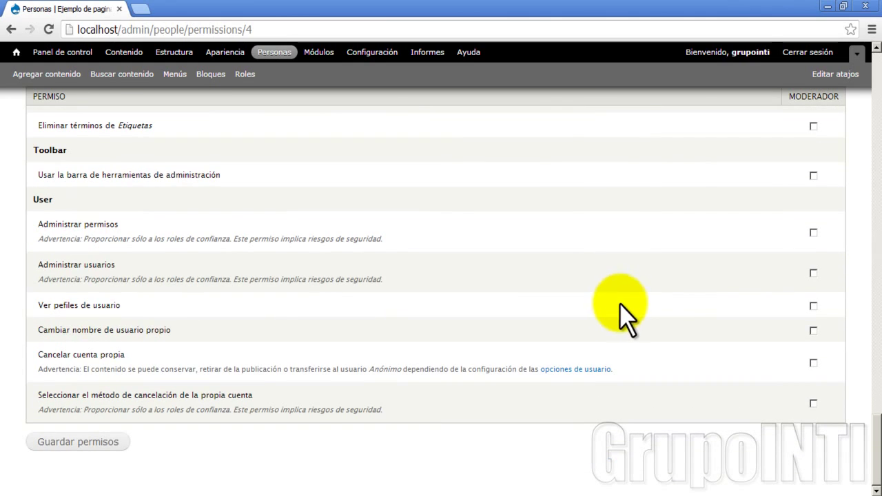
scroll(868, 262, "up", 20)
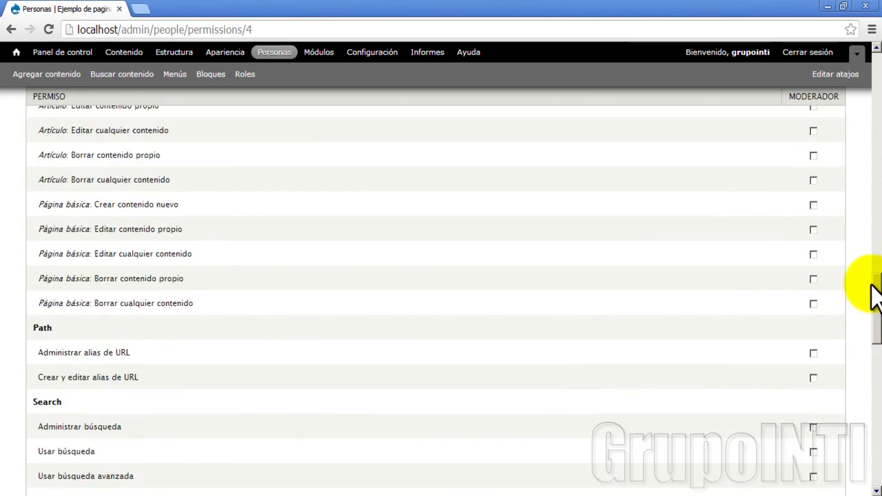
scroll(858, 283, "up", 3)
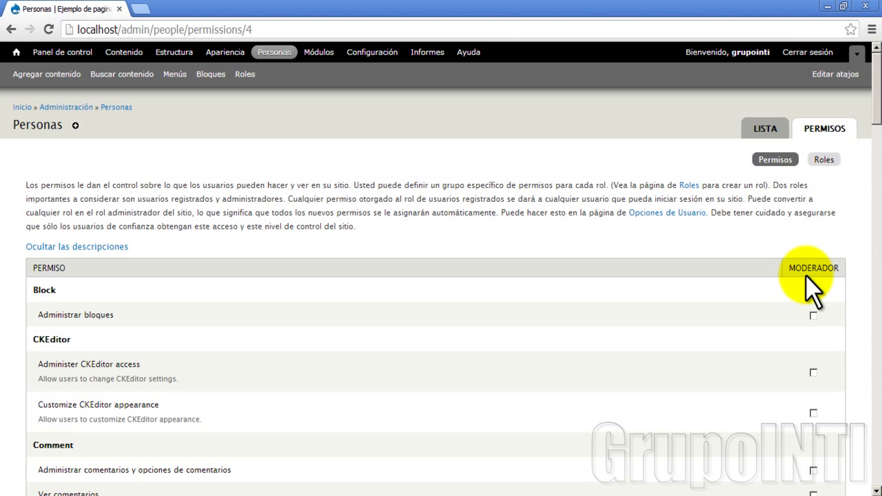
scroll(697, 360, "down", 7)
scroll(689, 355, "up", 7)
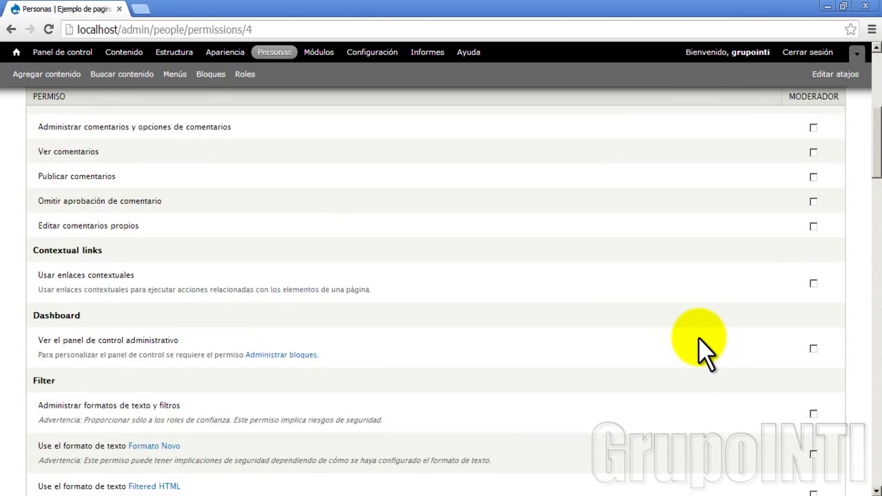
scroll(26, 343, "down", 7)
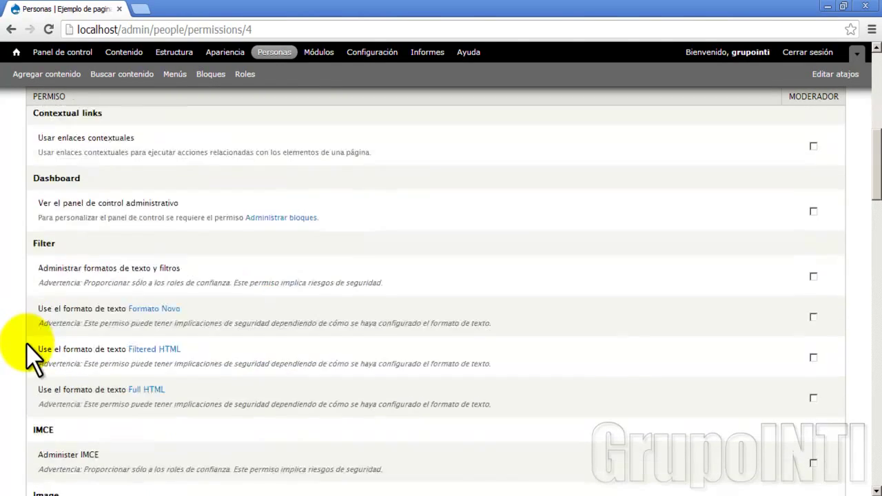
scroll(27, 343, "down", 2)
scroll(27, 343, "down", 6)
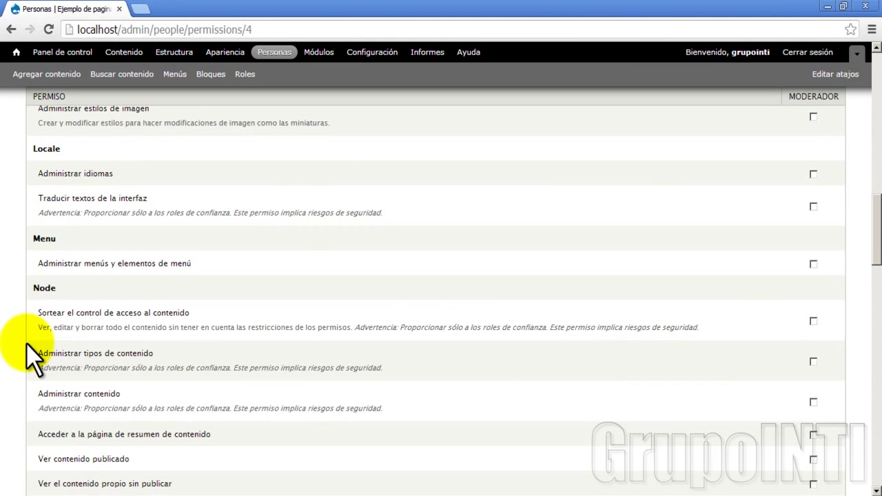
scroll(26, 343, "down", 6)
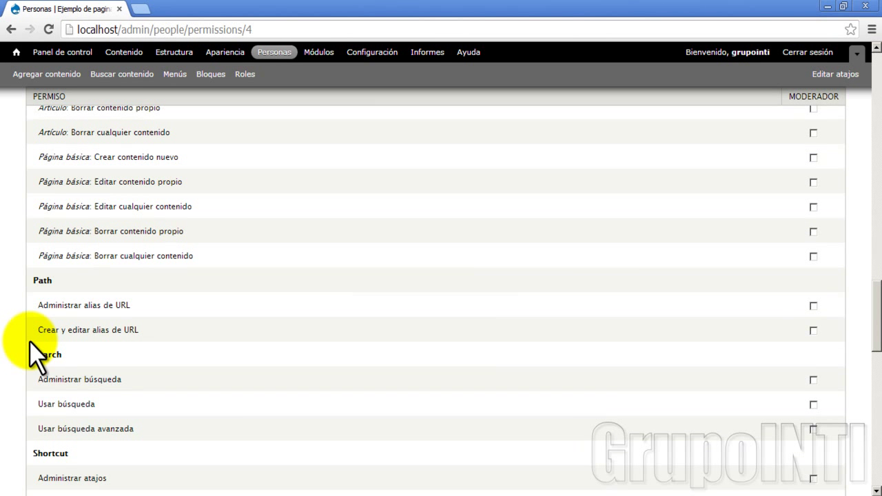
scroll(52, 341, "down", 10)
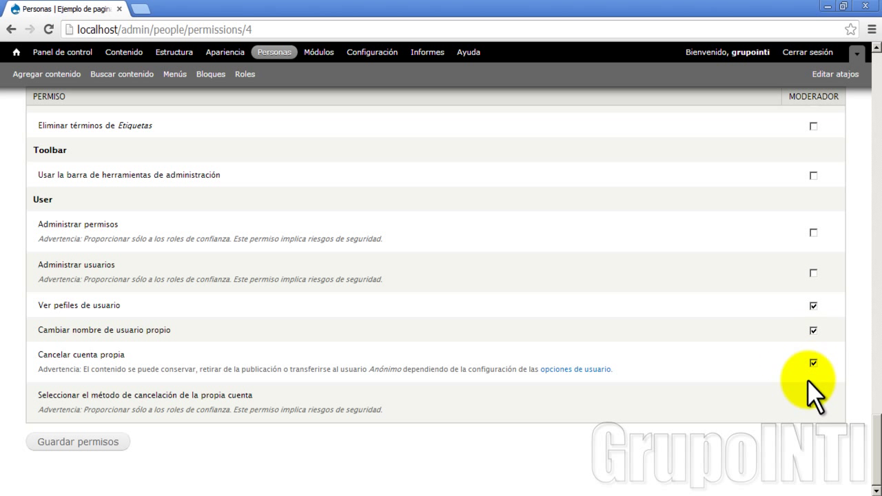
Let moderador create new Artículo content
left_click(198, 300)
scroll(208, 304, "up", 10)
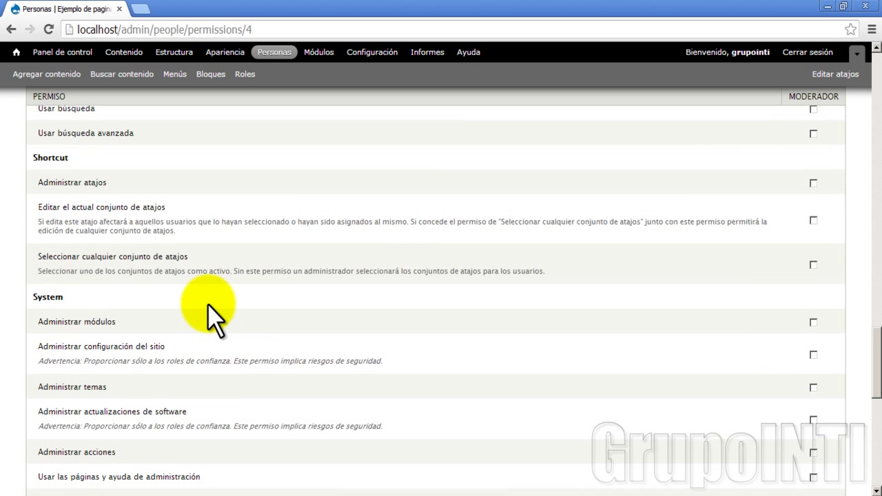
scroll(207, 303, "down", 2)
scroll(207, 303, "up", 7)
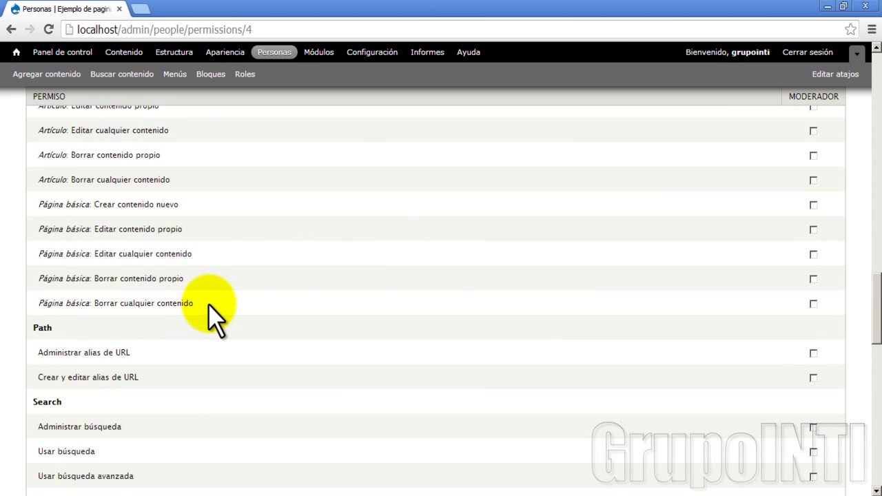
scroll(207, 320, "up", 2)
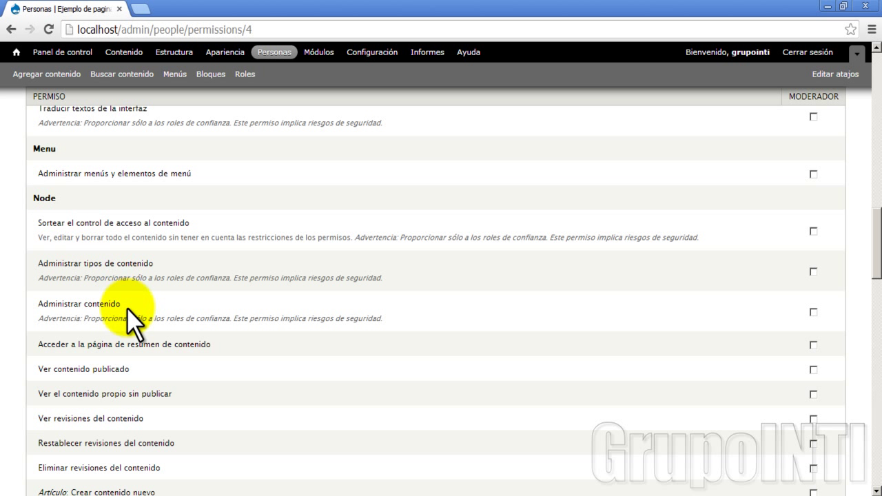
scroll(127, 307, "down", 1)
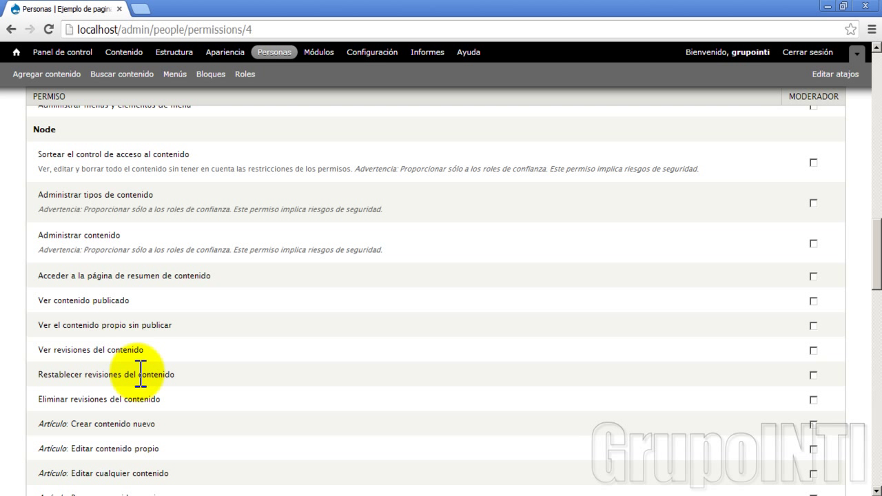
scroll(141, 374, "down", 1)
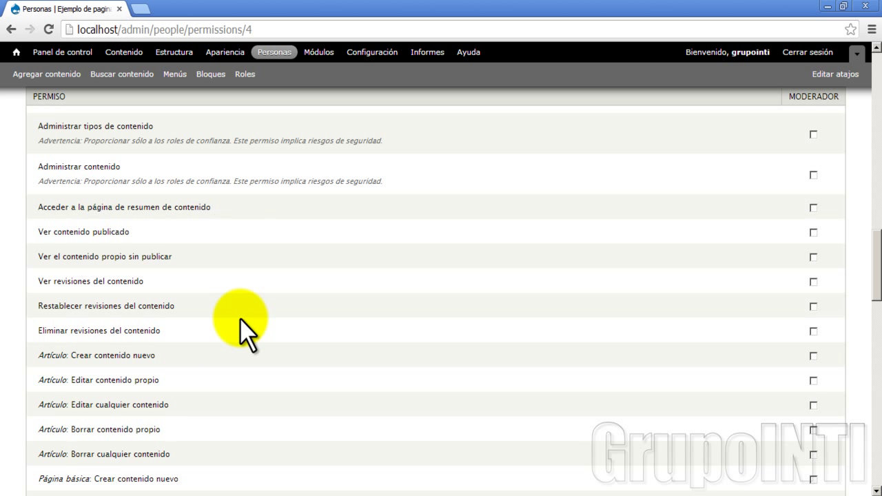
left_click(812, 355)
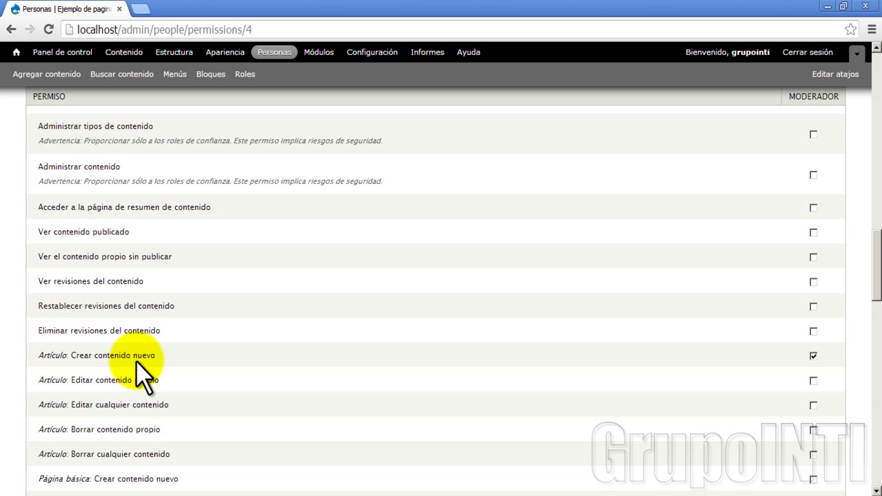
Let moderador use the Filtered HTML text format
scroll(140, 374, "up", 10)
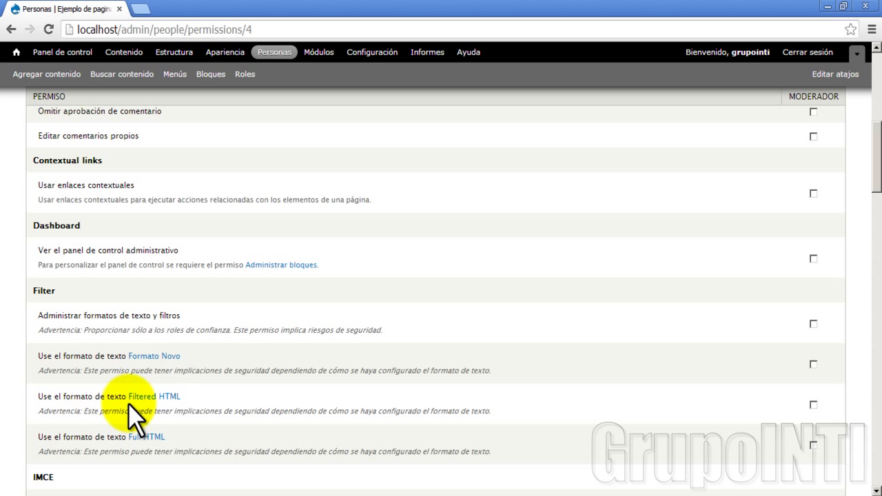
left_click(813, 404)
scroll(599, 396, "up", 5)
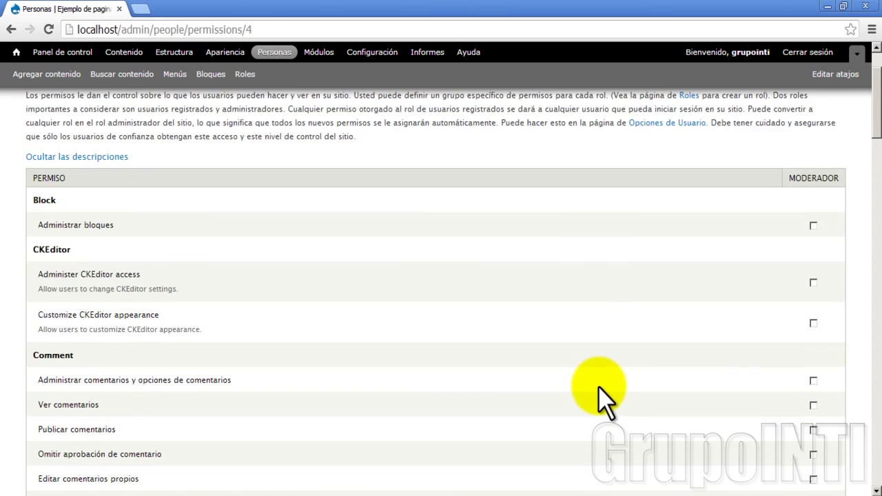
scroll(597, 387, "down", 1)
scroll(597, 398, "down", 15)
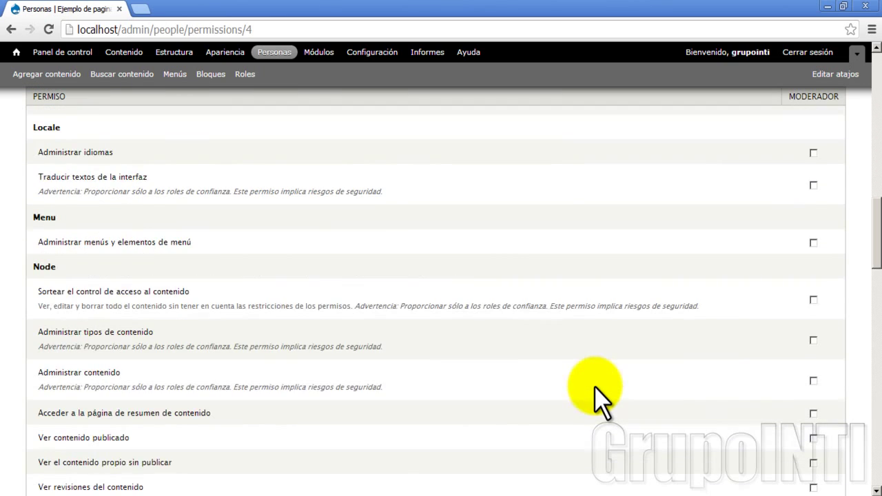
scroll(597, 398, "down", 10)
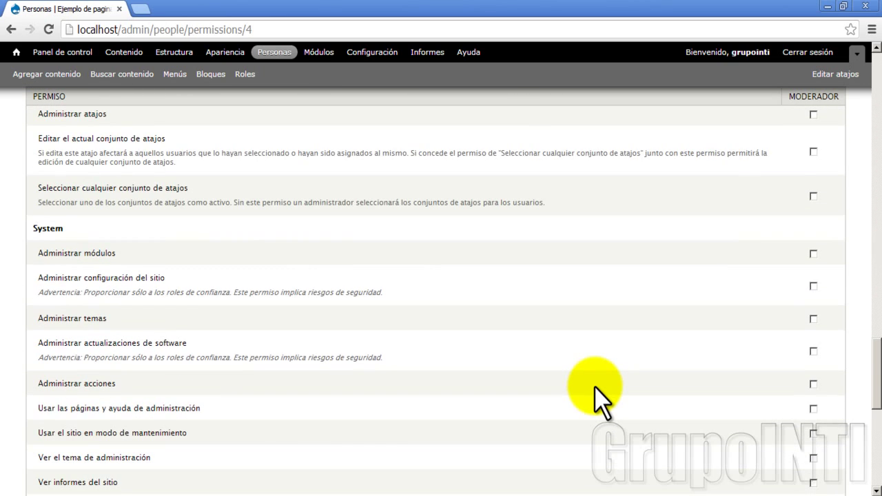
scroll(597, 398, "up", 3)
scroll(596, 398, "up", 20)
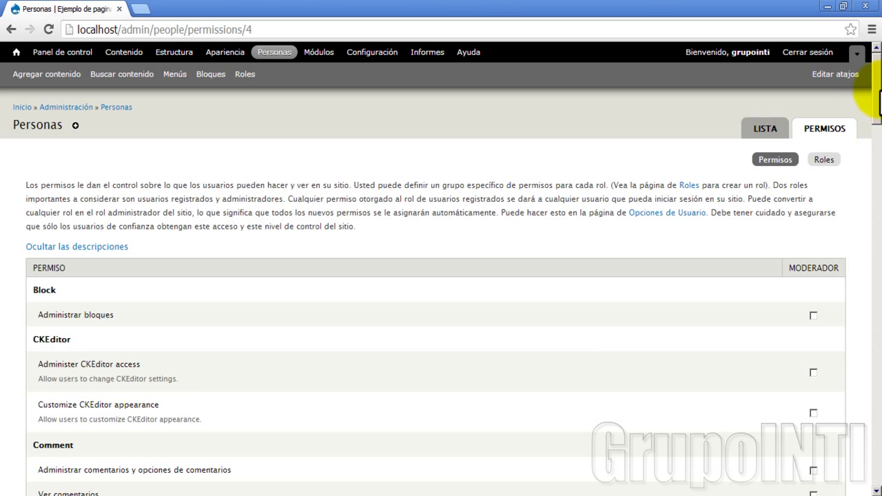
left_click_drag(877, 101, 872, 472)
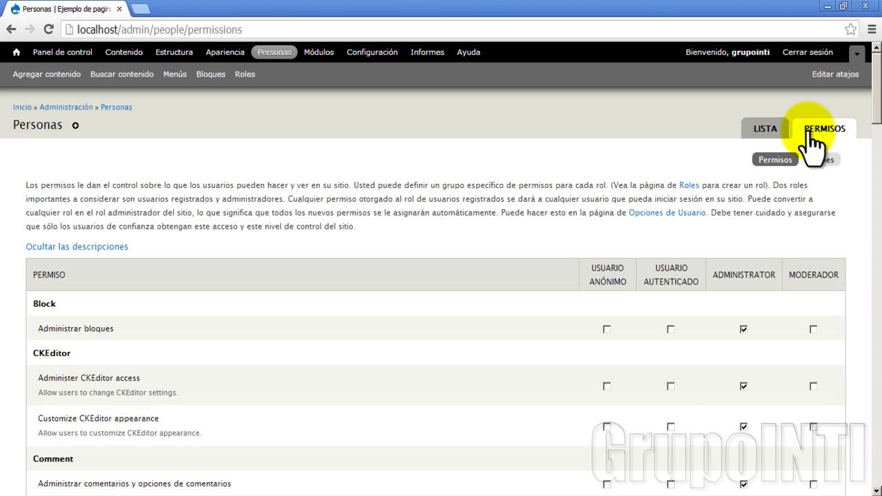
scroll(213, 413, "down", 3)
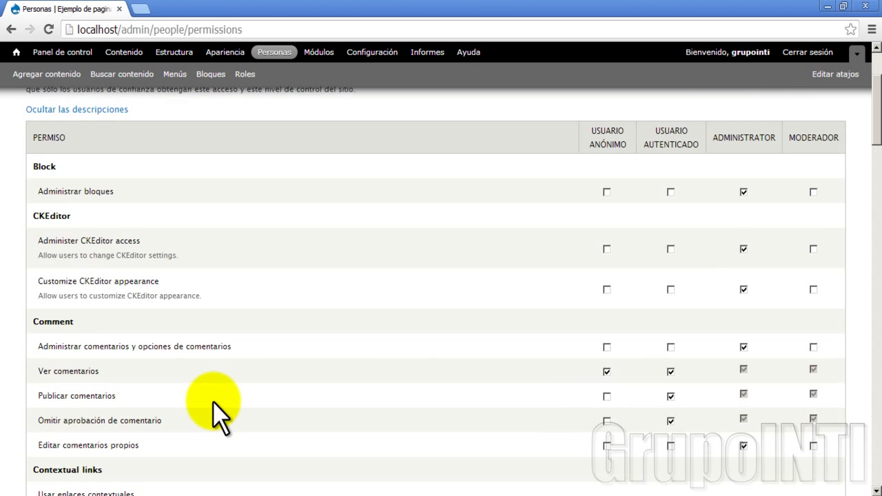
scroll(172, 259, "up", 2)
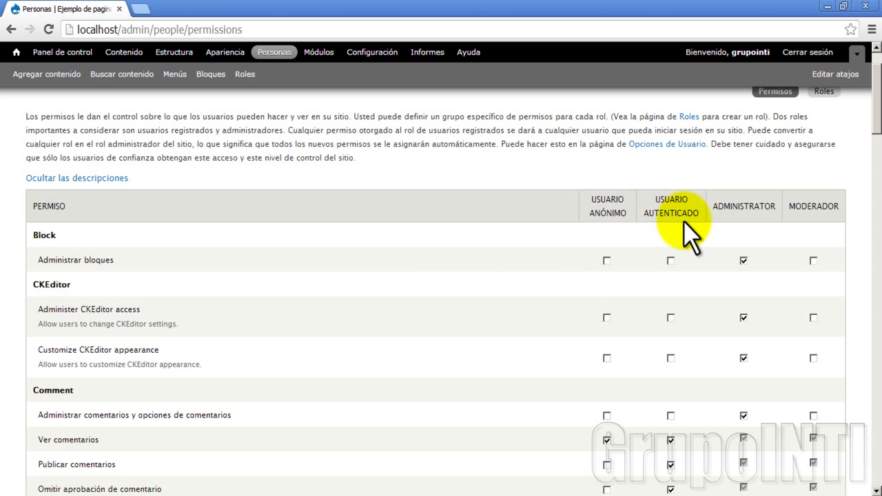
Save the permissions and review the all-roles table with its new Moderador column
left_click(743, 261)
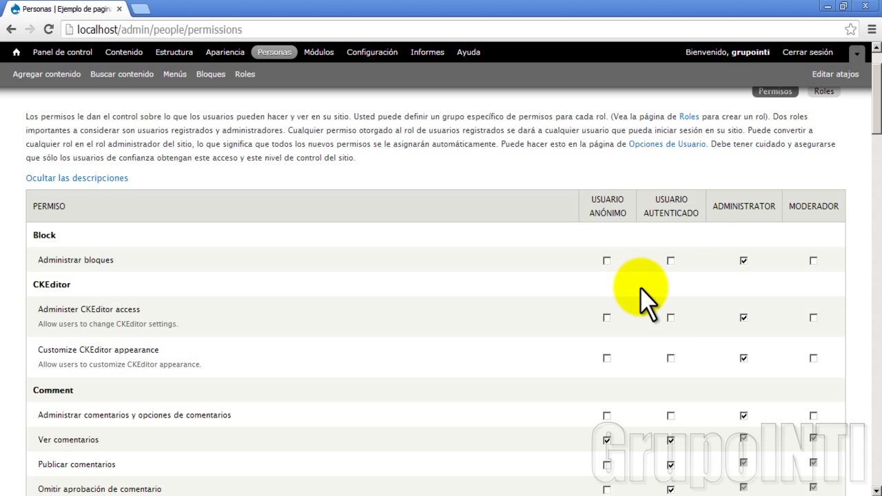
scroll(632, 324, "down", 1)
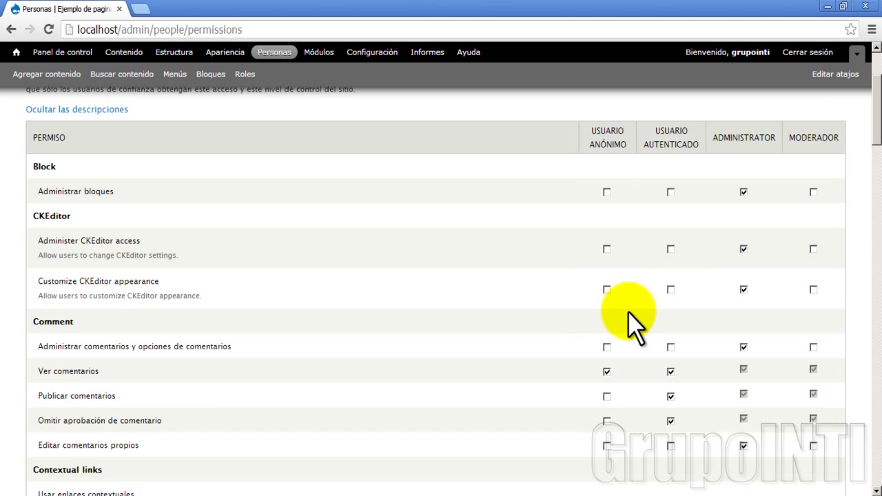
scroll(632, 315, "down", 1)
scroll(629, 315, "up", 2)
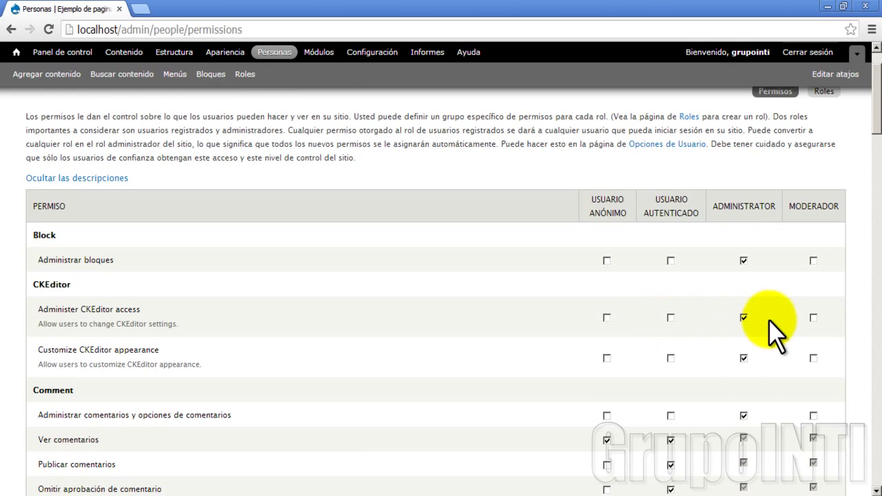
scroll(770, 323, "down", 3)
scroll(770, 331, "down", 8)
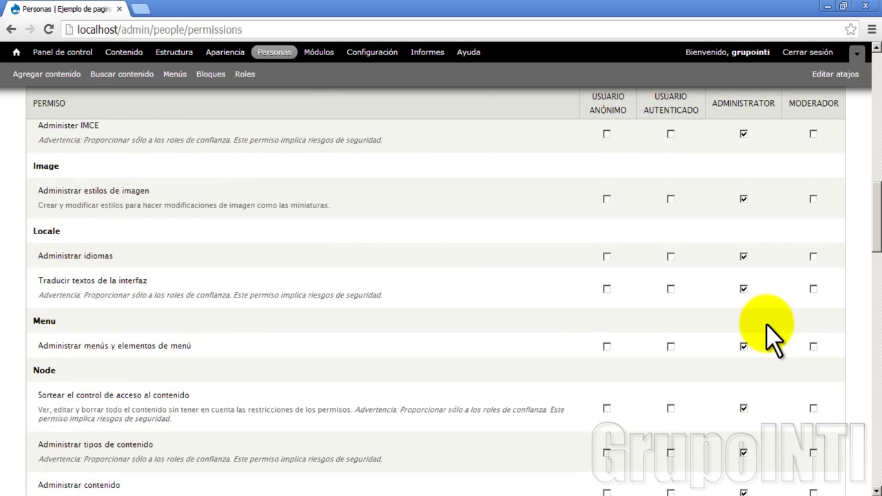
scroll(770, 330, "up", 12)
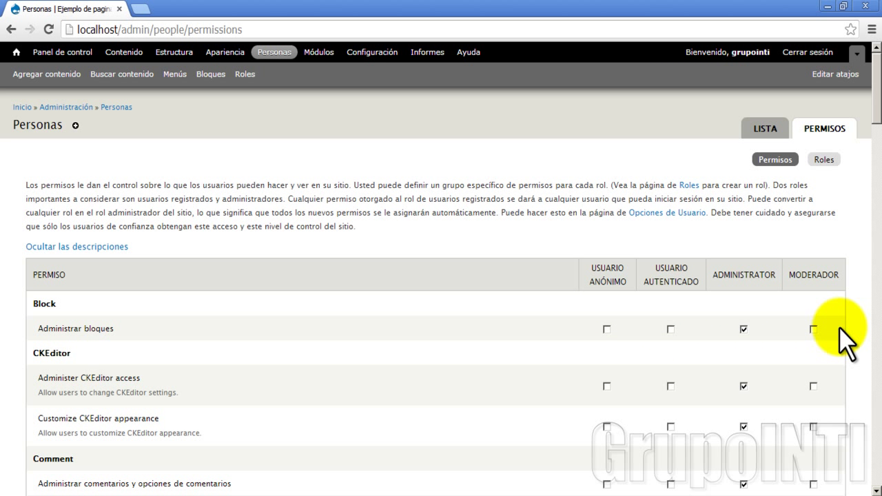
scroll(784, 345, "down", 2)
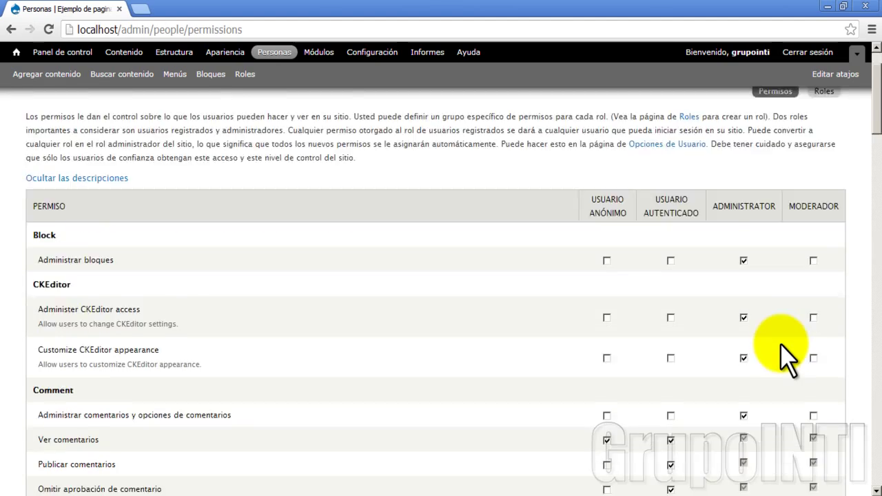
scroll(781, 339, "down", 15)
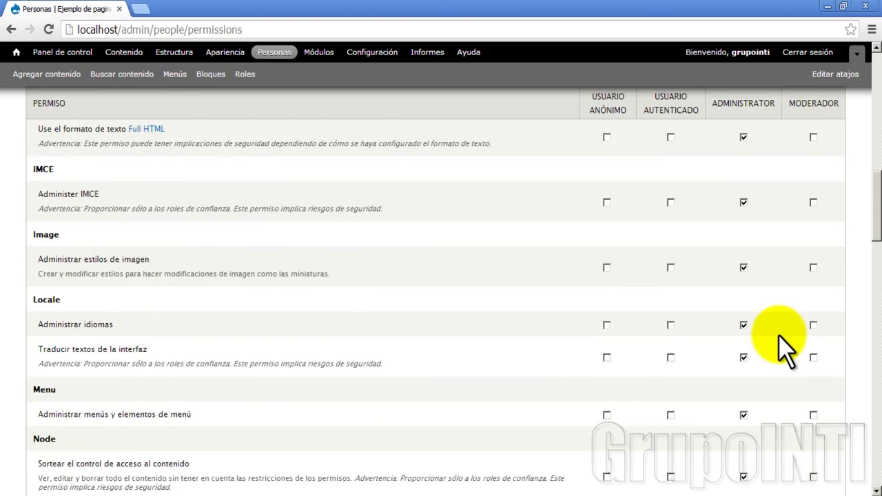
scroll(784, 348, "down", 20)
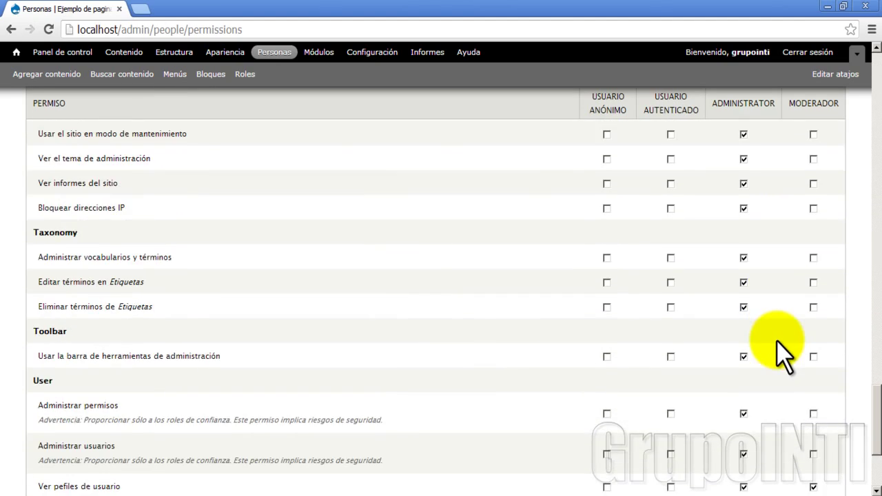
scroll(471, 358, "up", 20)
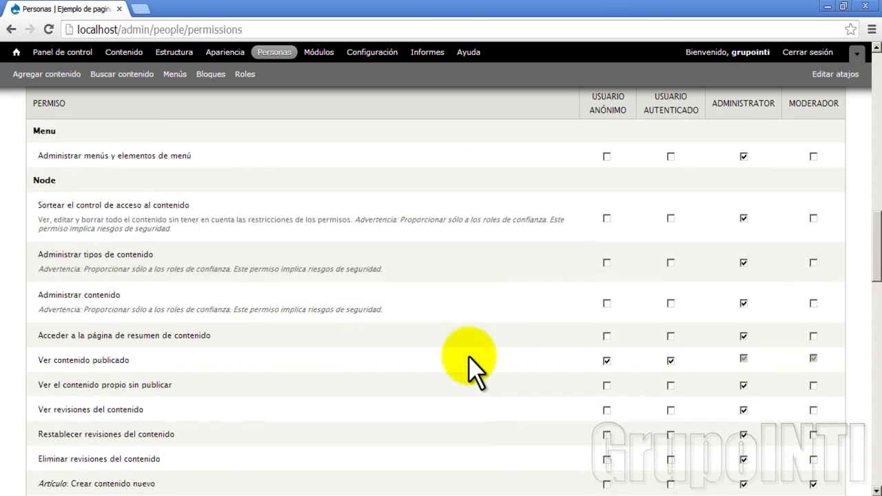
scroll(470, 358, "up", 10)
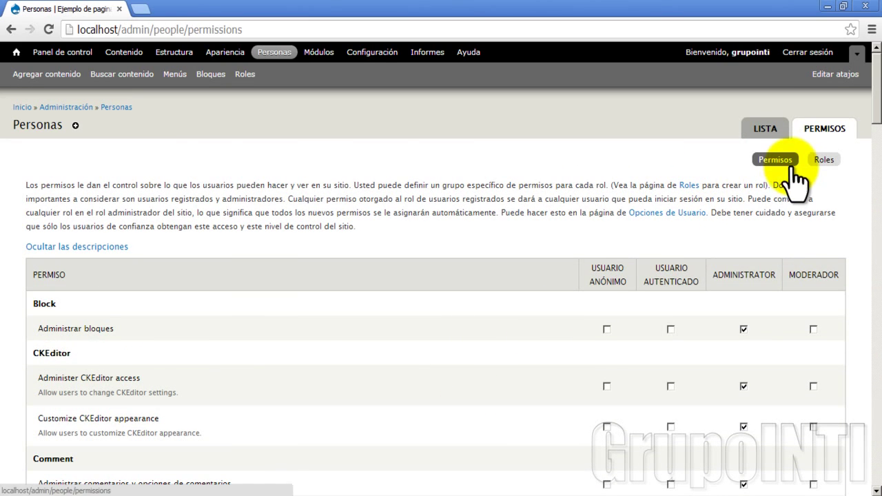
From the Personas list, select usuario1 and open its account edit form
left_click(274, 54)
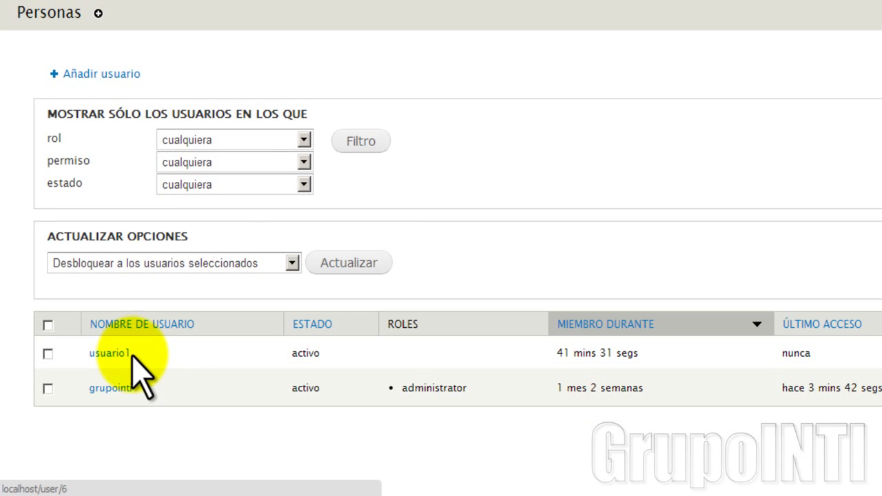
left_click(48, 354)
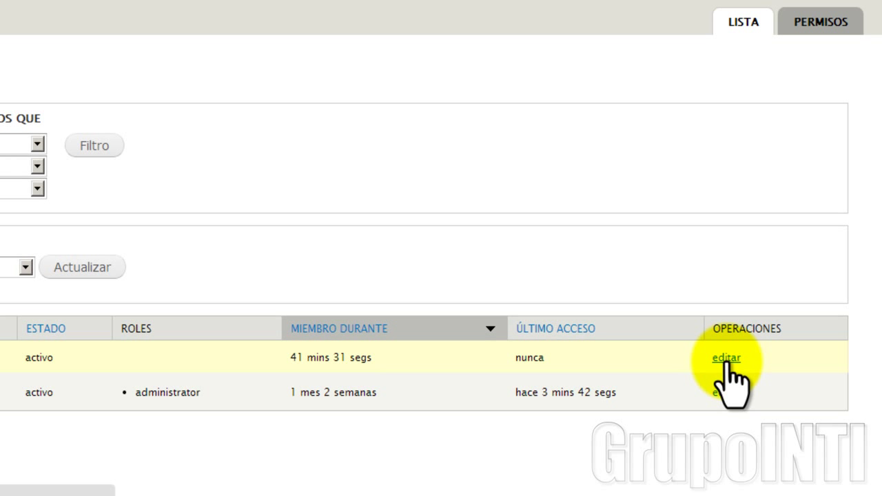
left_click(726, 357)
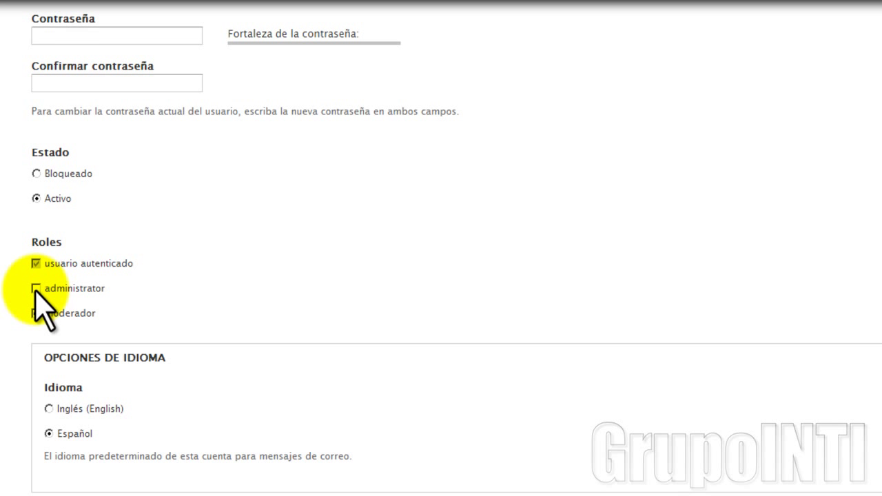
Give usuario1 the moderador role instead of administrator, save, and return to the front page
left_click(35, 289)
left_click(35, 289)
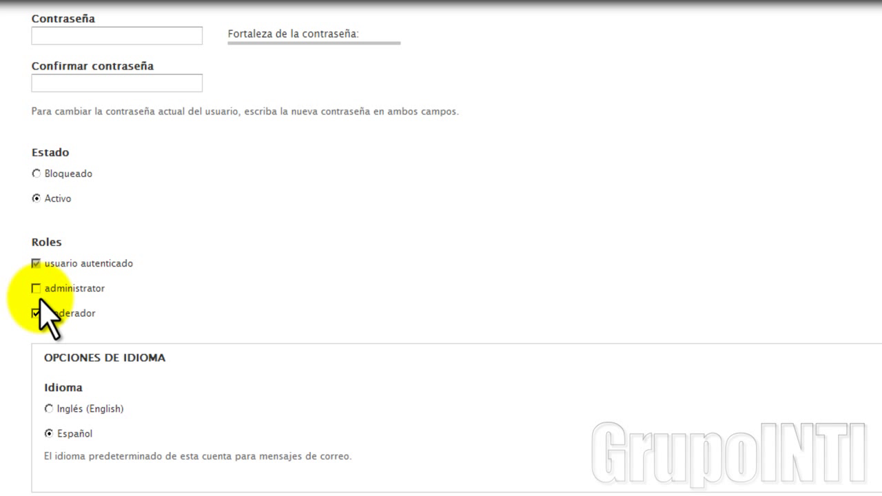
left_click(35, 313)
scroll(62, 320, "down", 5)
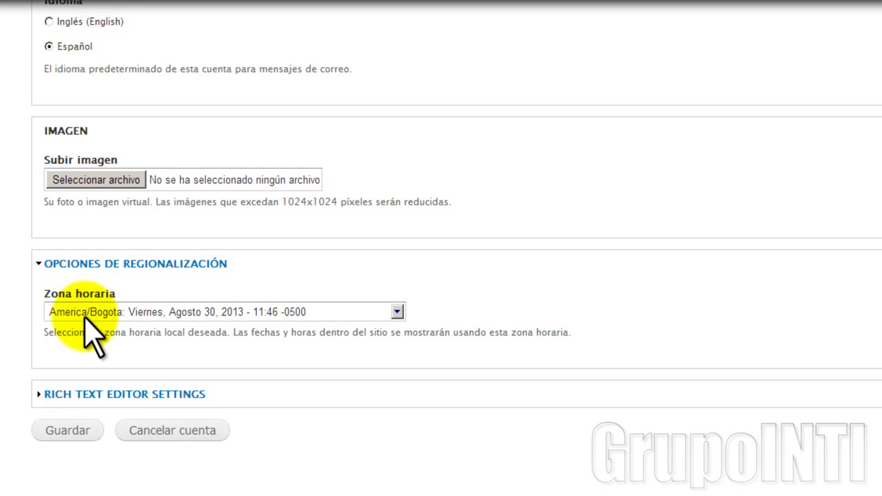
left_click(82, 438)
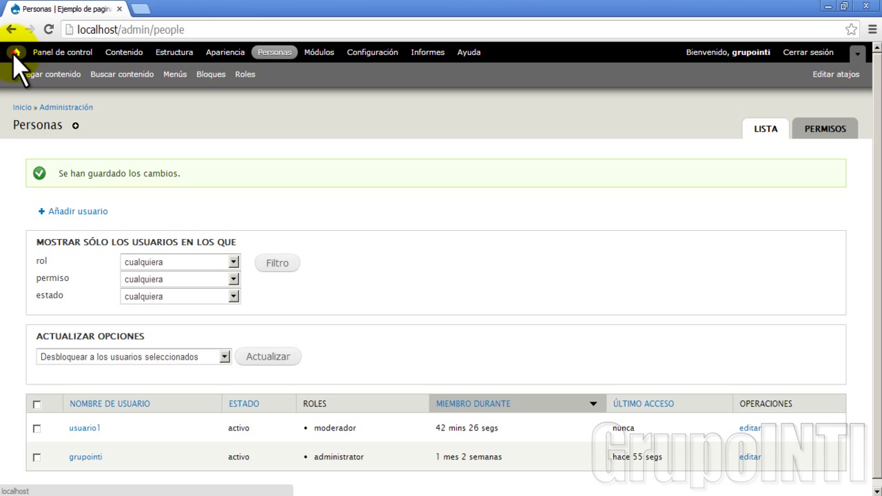
left_click(16, 53)
Log out of the admin account and sign in as usuario1 with its password
left_click(798, 56)
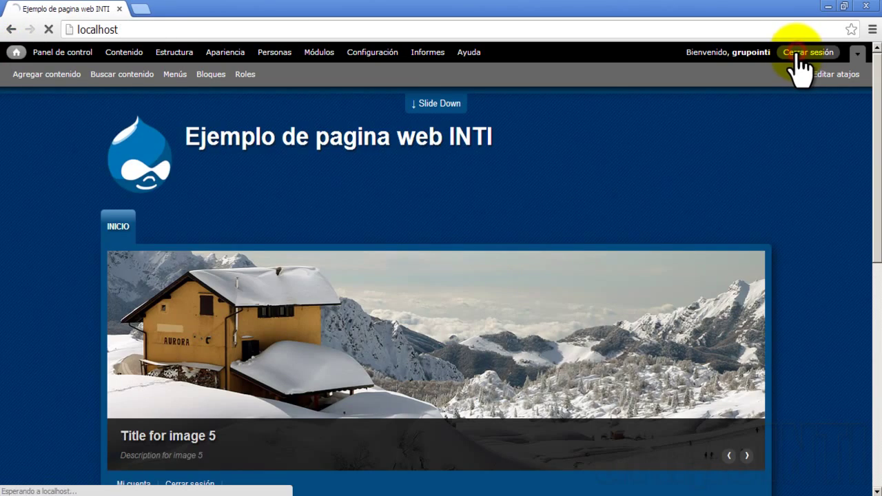
scroll(501, 265, "down", 3)
double_click(501, 263)
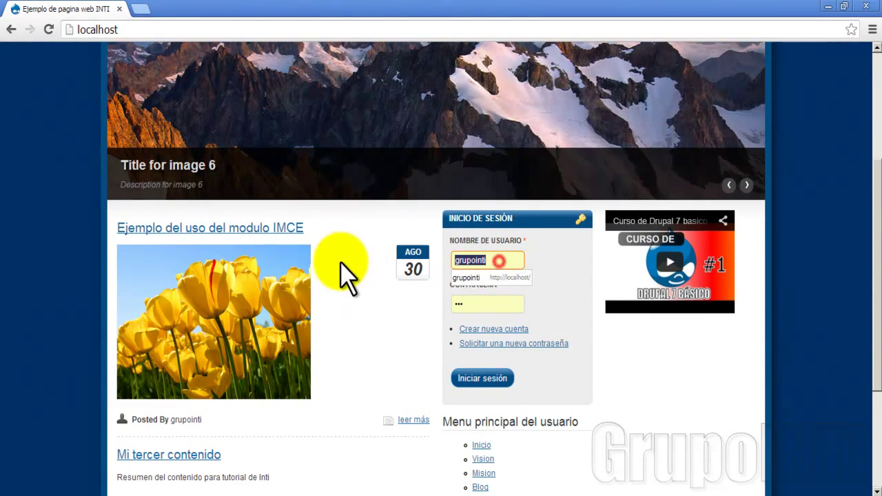
type("usuario1")
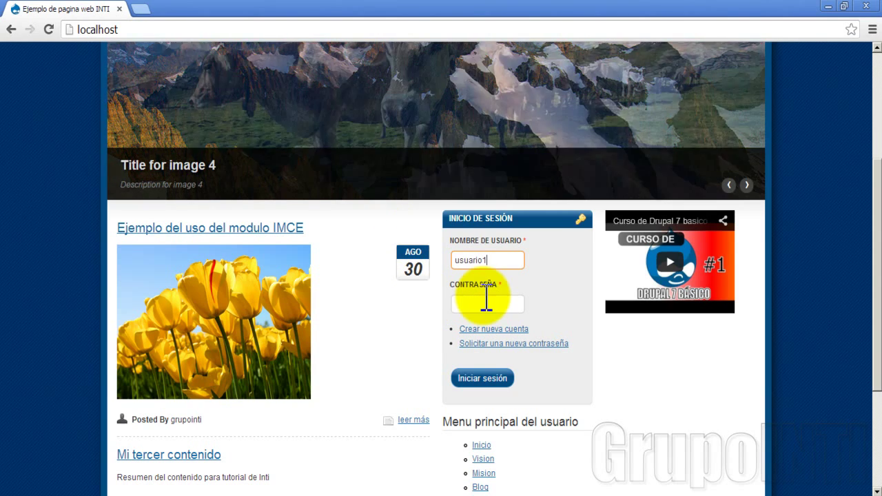
left_click(480, 303)
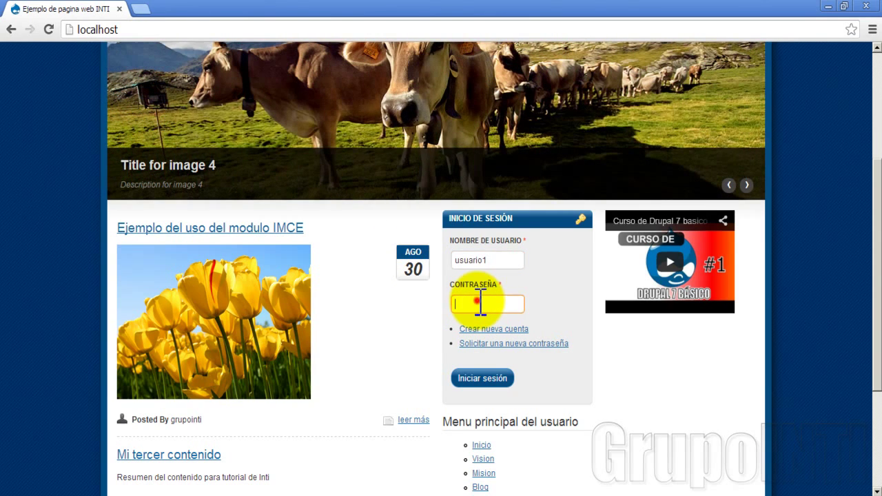
type("123")
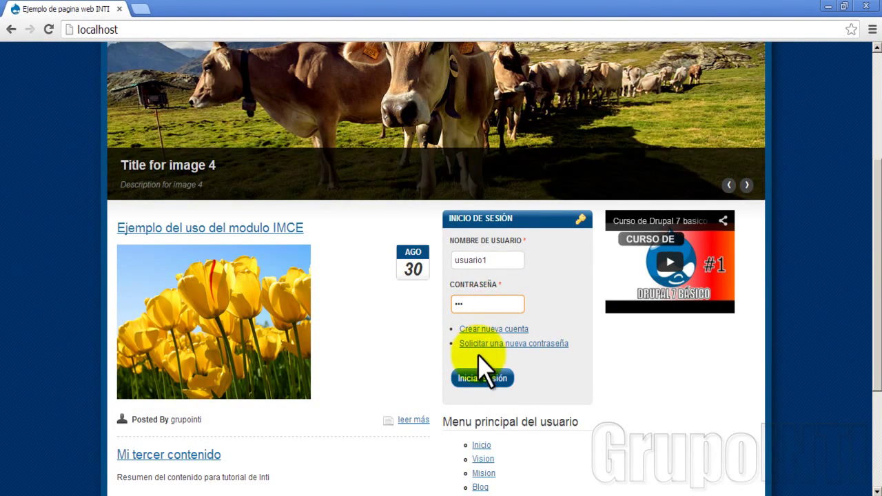
left_click(475, 380)
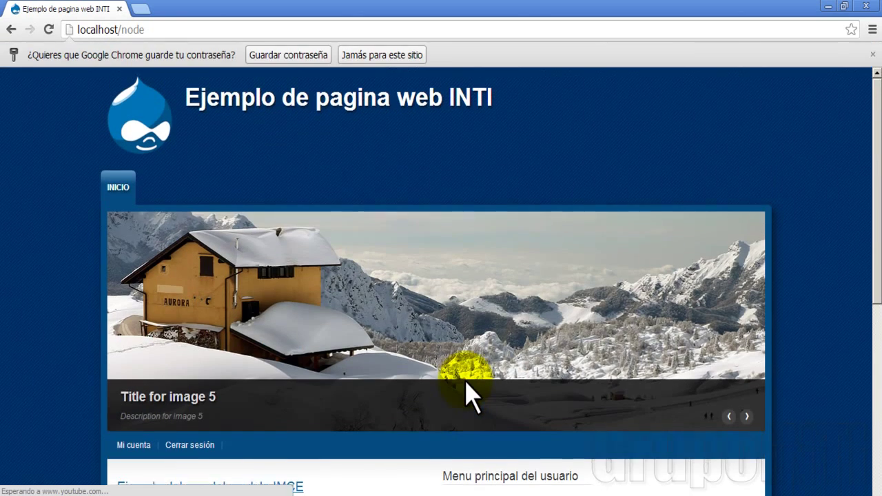
Follow the Navegación block's 'Agregar contenido' link from the front page
scroll(456, 306, "down", 5)
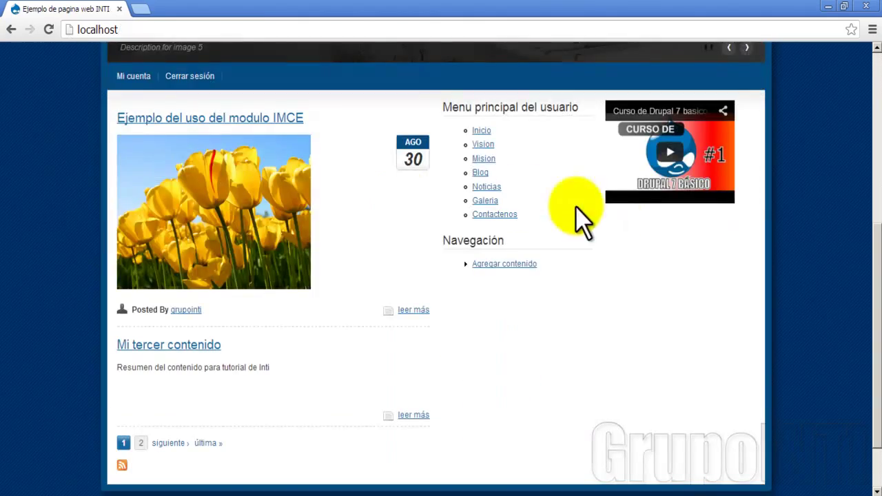
scroll(541, 338, "up", 2)
scroll(538, 344, "up", 3)
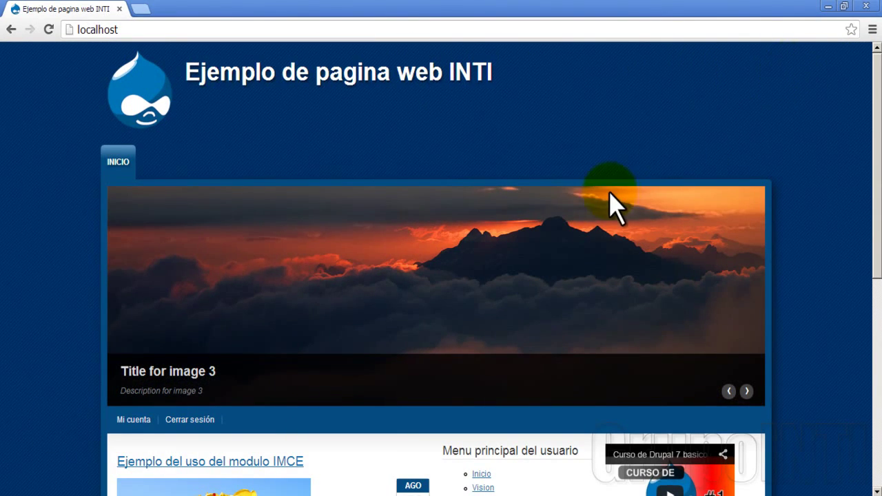
scroll(609, 208, "down", 5)
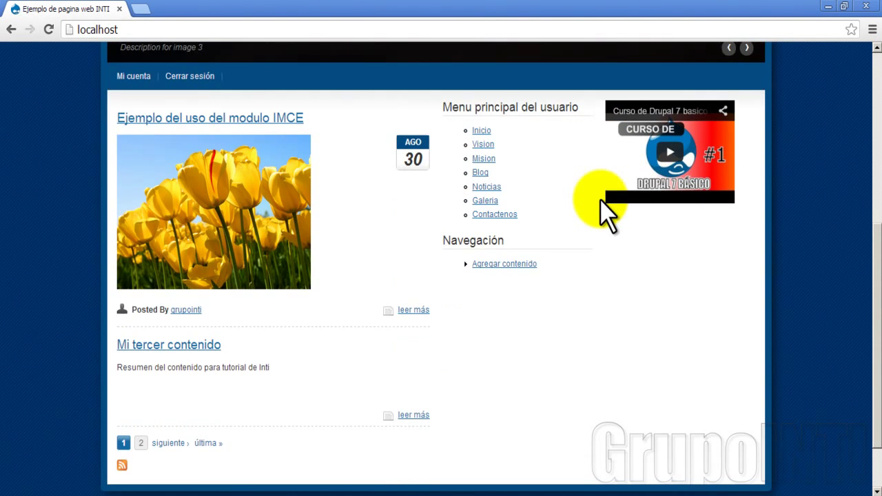
scroll(604, 213, "up", 2)
scroll(600, 207, "down", 1)
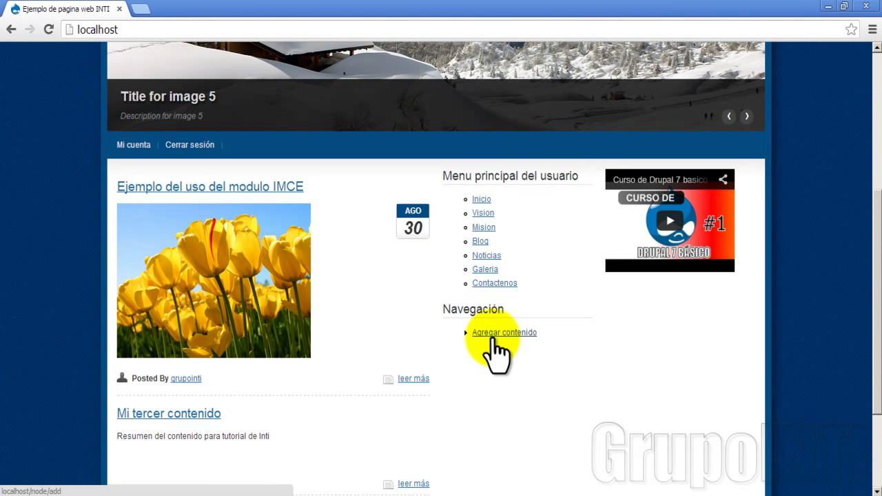
left_click(492, 338)
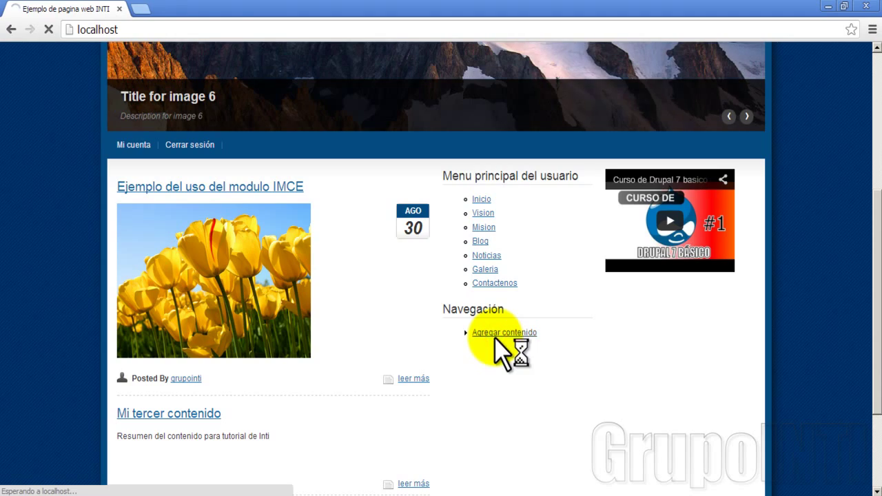
Put the cursor in the empty Title box of the Crear Artículo form
scroll(234, 313, "down", 2)
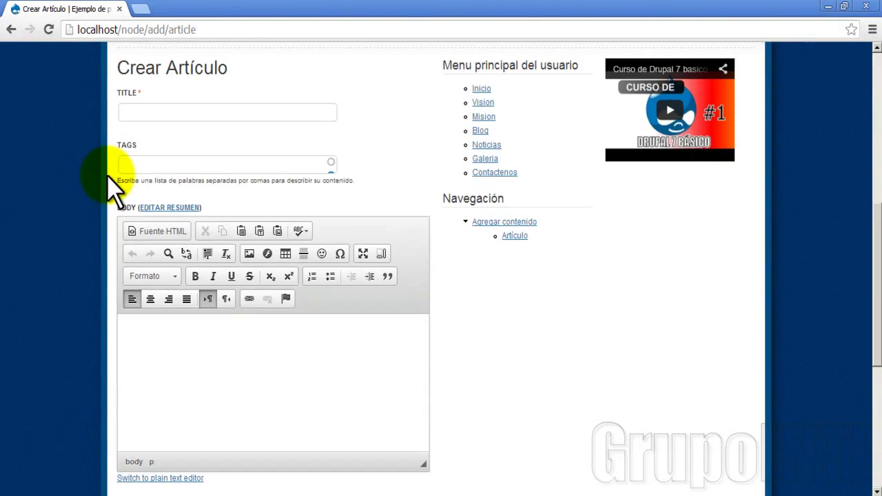
scroll(151, 155, "up", 4)
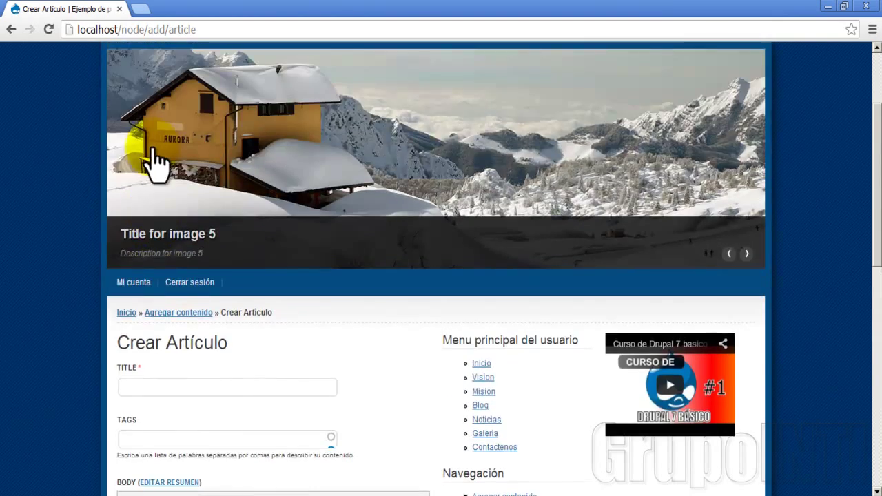
scroll(156, 165, "up", 1)
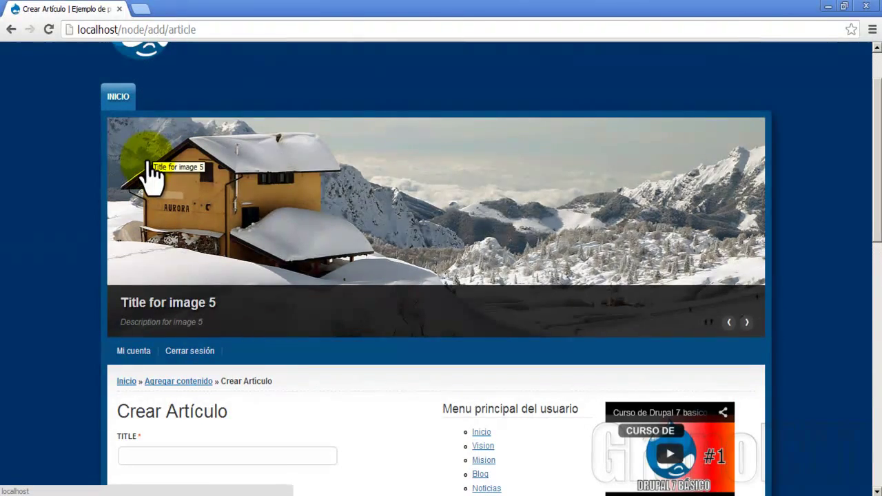
scroll(151, 172, "down", 5)
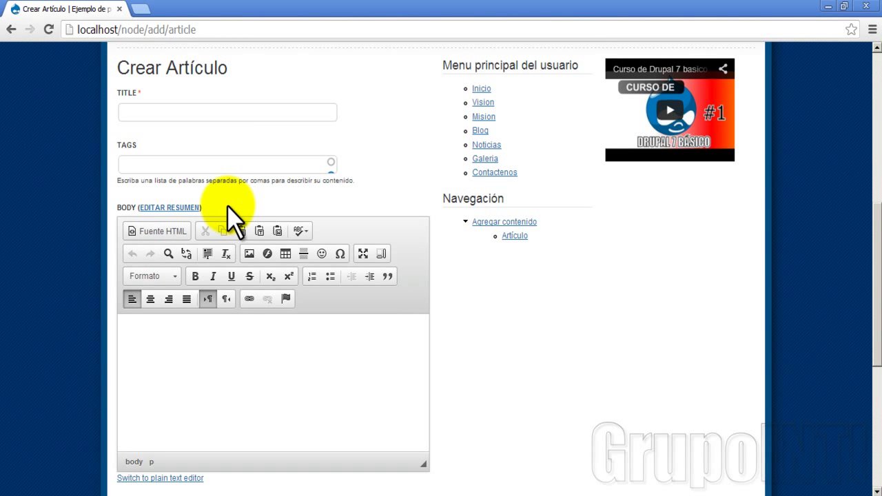
scroll(231, 219, "up", 6)
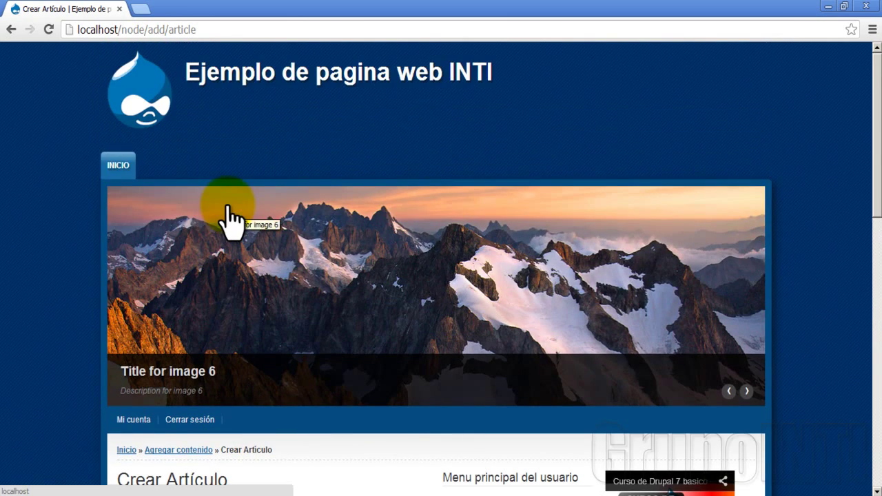
scroll(230, 219, "down", 3)
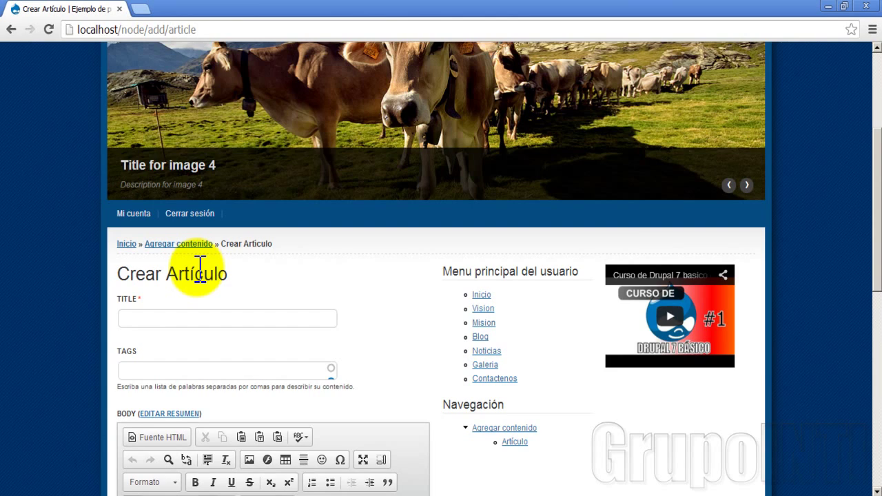
scroll(200, 269, "up", 3)
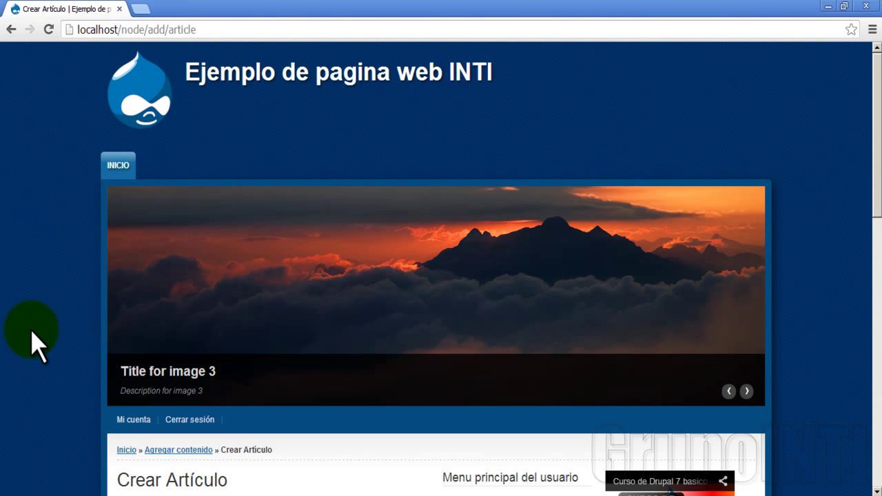
scroll(35, 344, "down", 4)
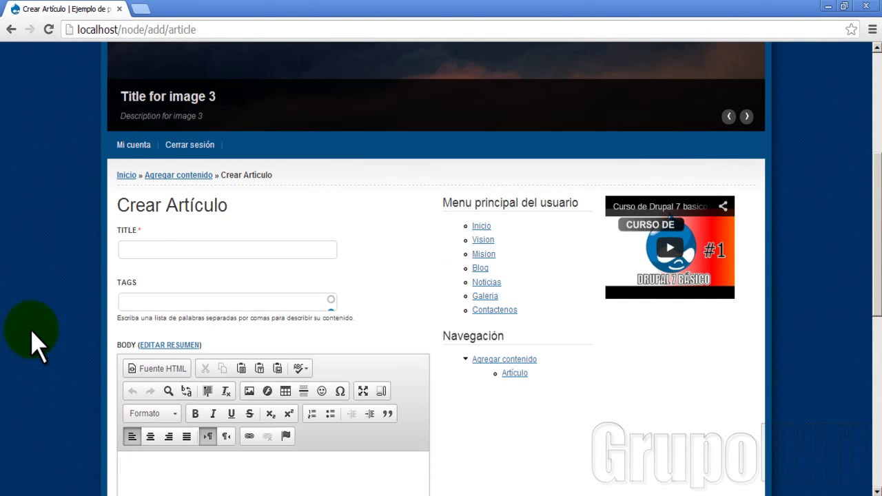
left_click(145, 250)
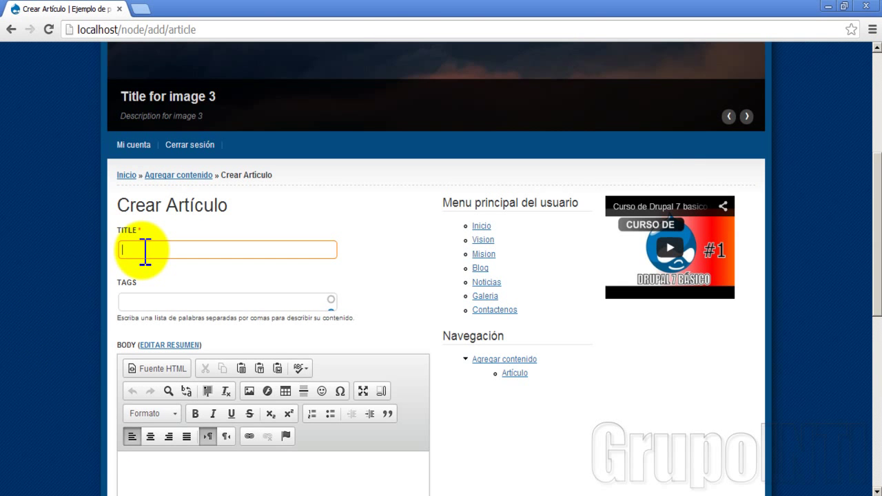